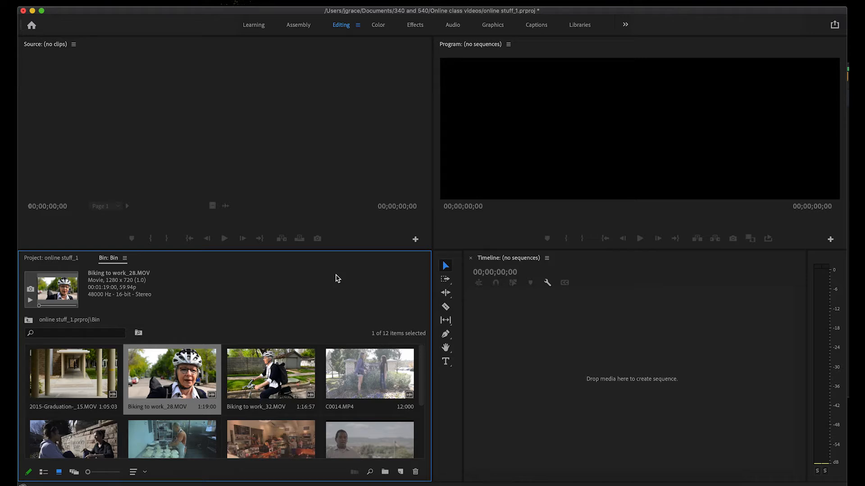
# Step: Make the bin area slightly taller to show more of the imported clips
pyautogui.scroll(-2, 259, 398)
pyautogui.scroll(2, 259, 399)
pyautogui.moveTo(328, 251)
pyautogui.mouseDown()
pyautogui.moveTo(323, 228)
pyautogui.moveTo(323, 240)
pyautogui.mouseUp()
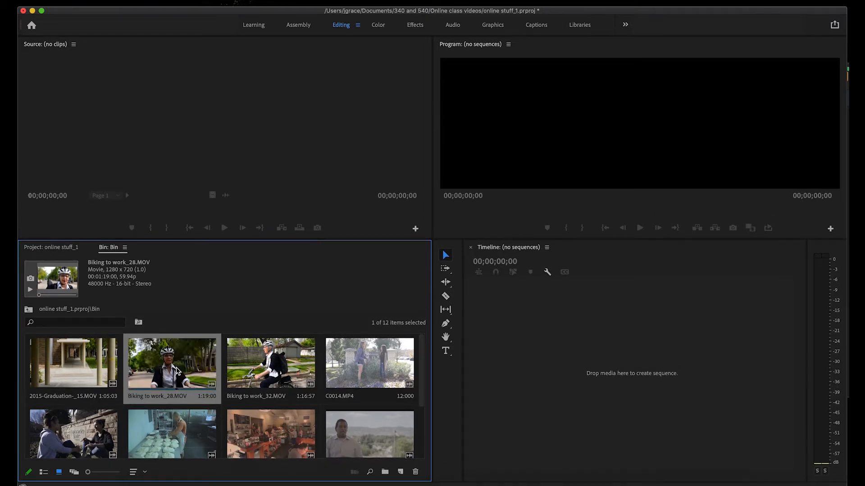
pyautogui.press('super+s')
# Step: Check the image size and frame rate in the properties of the clip 2015-Graduation-_15.MOV
pyautogui.rightClick(74, 364)
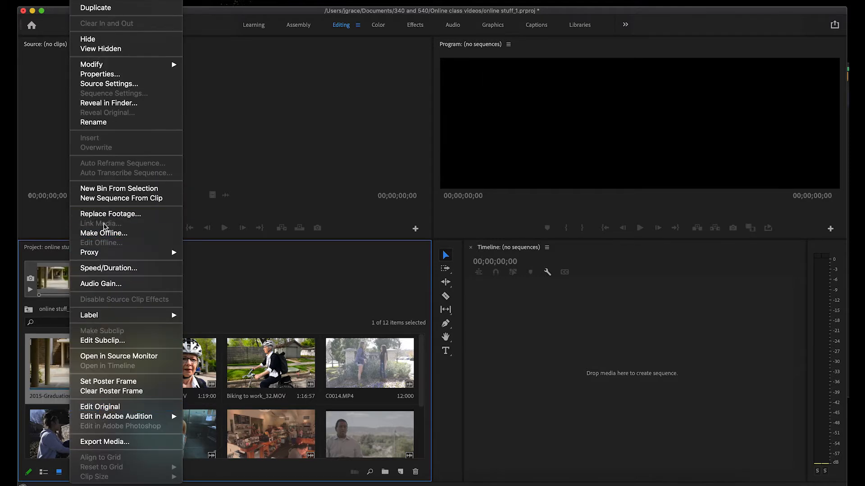
pyautogui.click(114, 75)
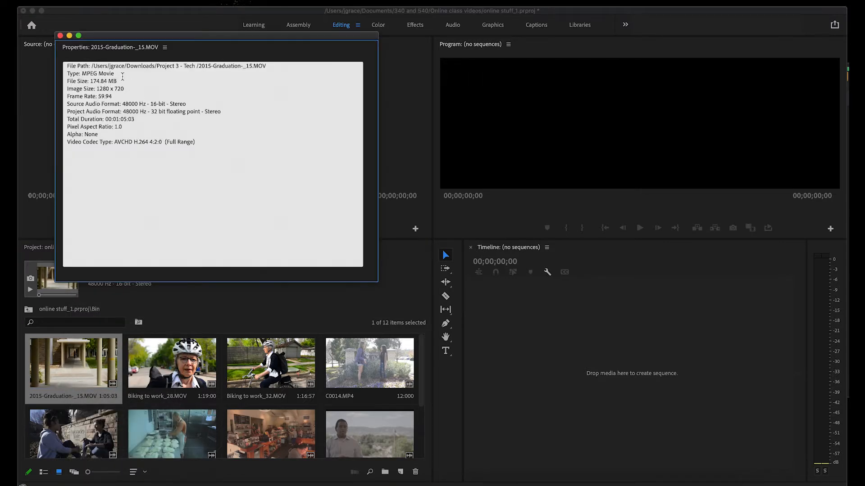
pyautogui.moveTo(124, 92); pyautogui.dragTo(65, 96)
pyautogui.click(60, 36)
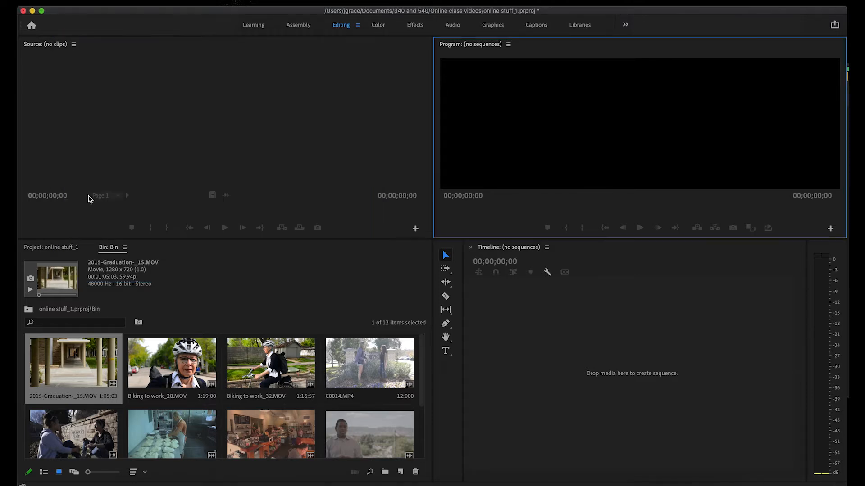
# Step: Switch the bin to list view and bring the Video Info and Audio Info columns into view
pyautogui.click(43, 472)
pyautogui.press('super+a')
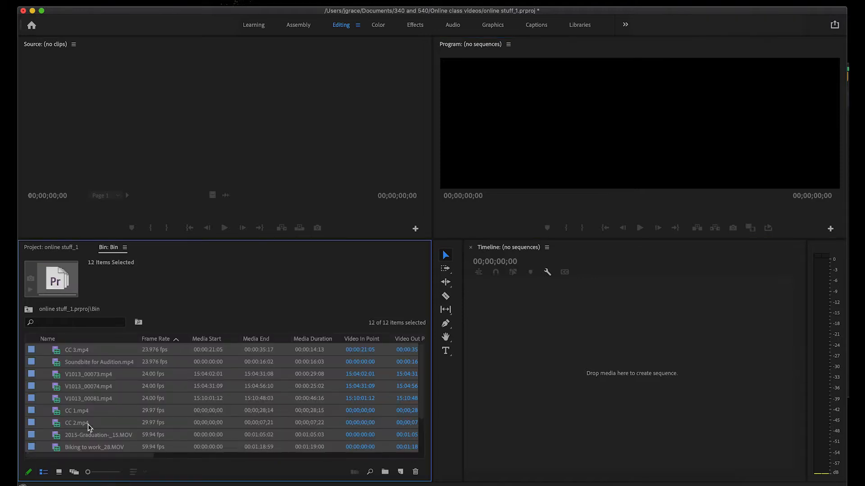
pyautogui.click(152, 410)
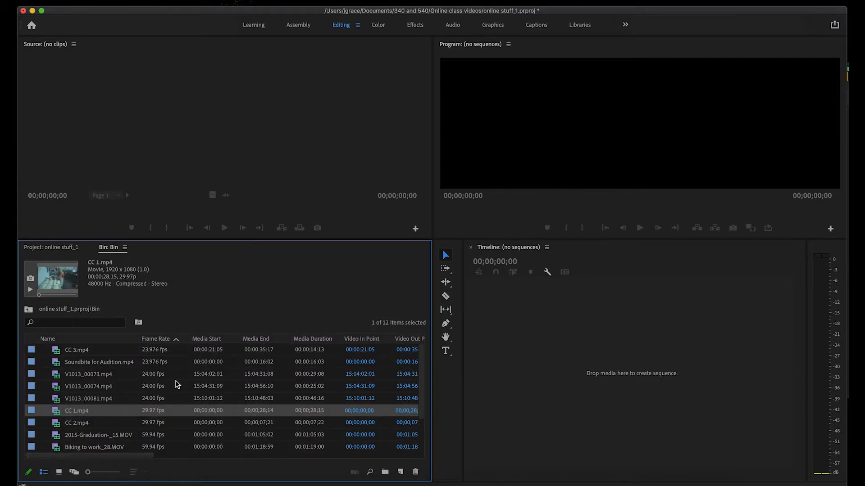
pyautogui.hscroll(10, 376, 363)
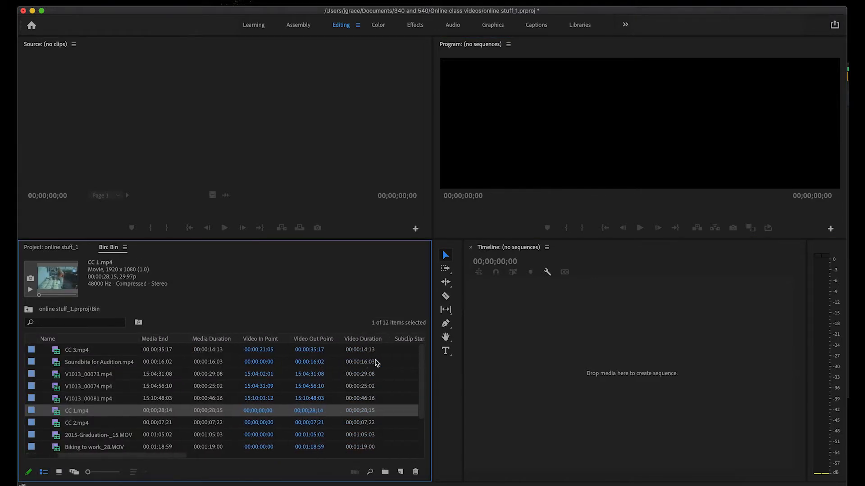
pyautogui.scroll(-1, 376, 362)
pyautogui.scroll(1, 329, 365)
pyautogui.hscroll(-10, 328, 366)
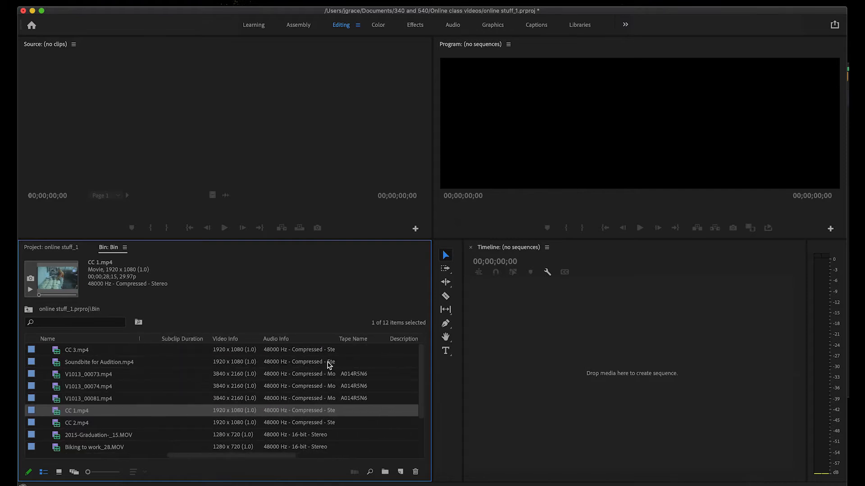
# Step: Compare the frame sizes in the Video Info column across all clips in the bin
pyautogui.click(239, 353)
pyautogui.click(238, 399)
pyautogui.click(229, 435)
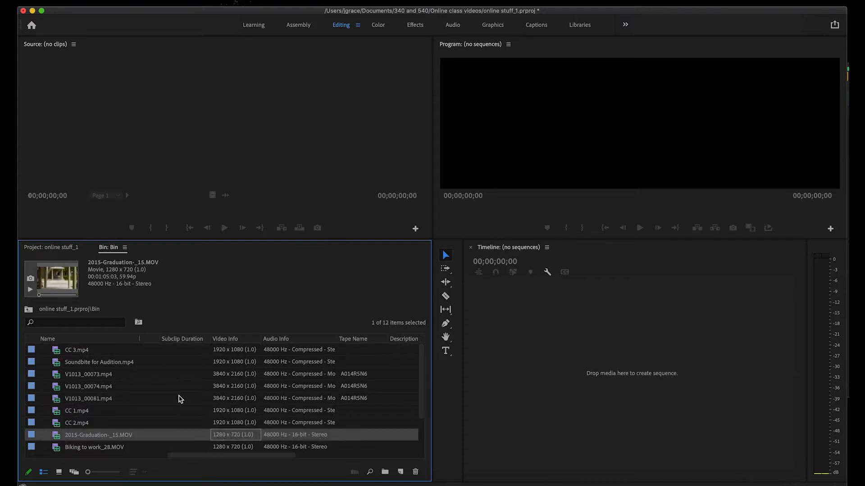
pyautogui.scroll(-2, 248, 376)
pyautogui.scroll(2, 247, 397)
pyautogui.scroll(-2, 193, 409)
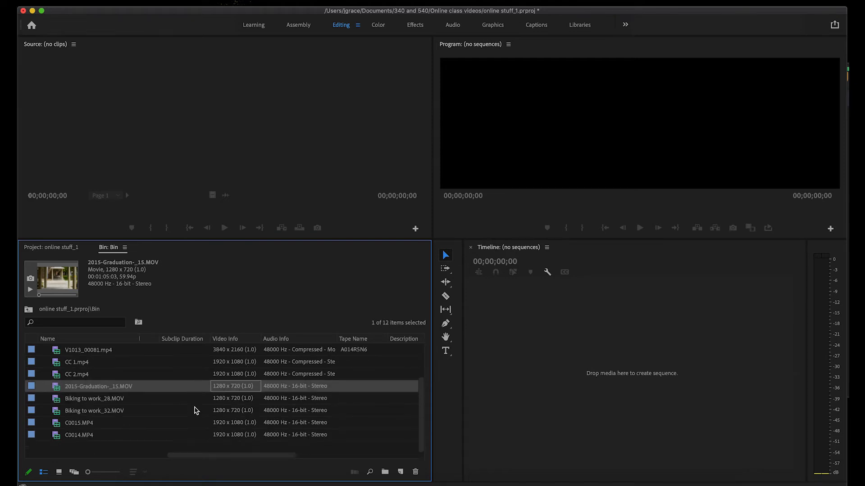
pyautogui.click(270, 423)
pyautogui.scroll(2, 243, 394)
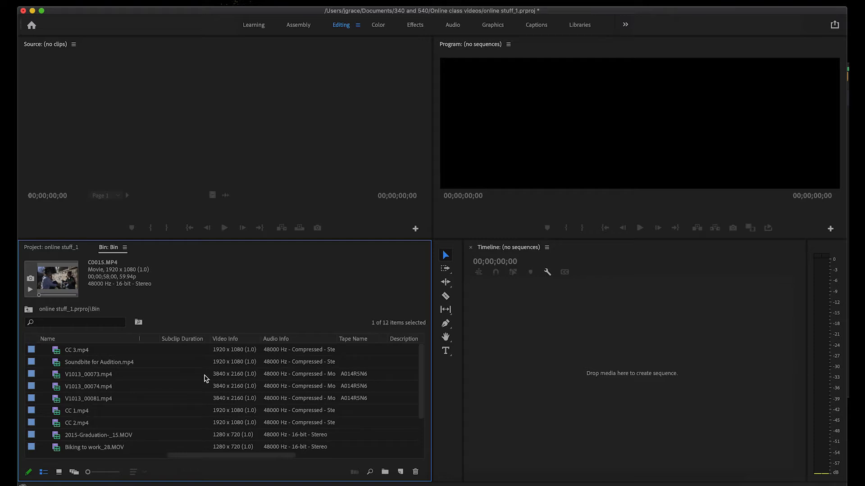
pyautogui.scroll(-2, 267, 398)
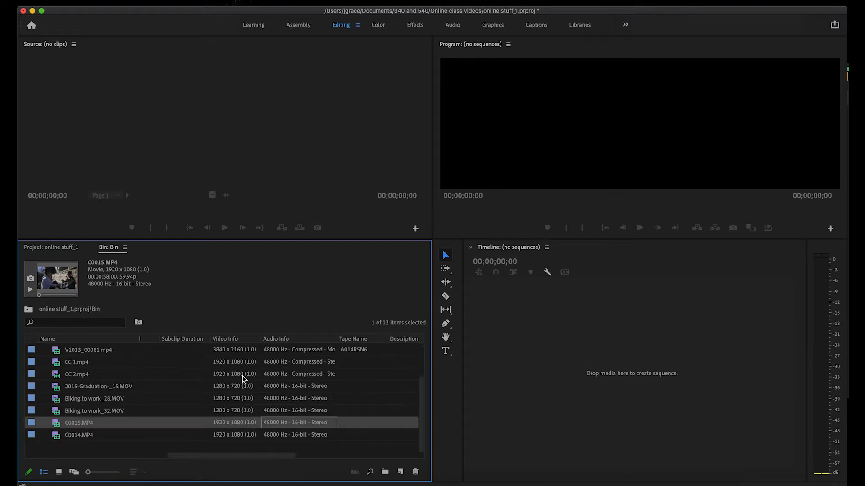
pyautogui.scroll(2, 246, 381)
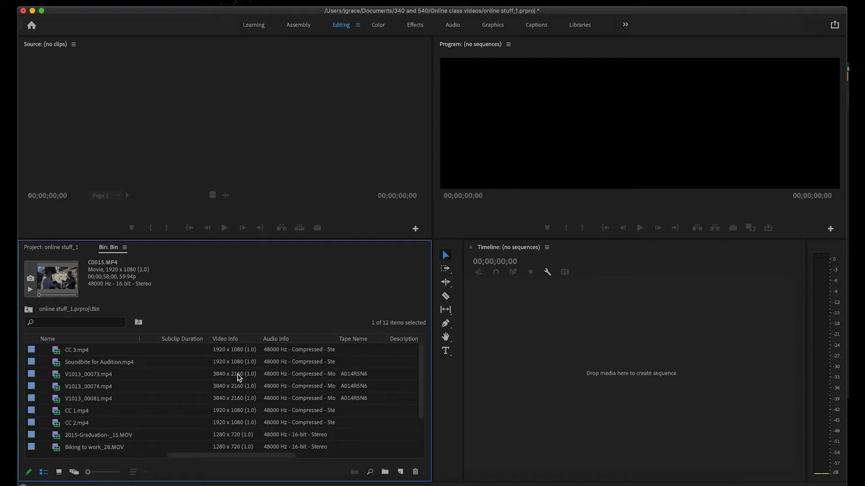
pyautogui.scroll(-2, 249, 421)
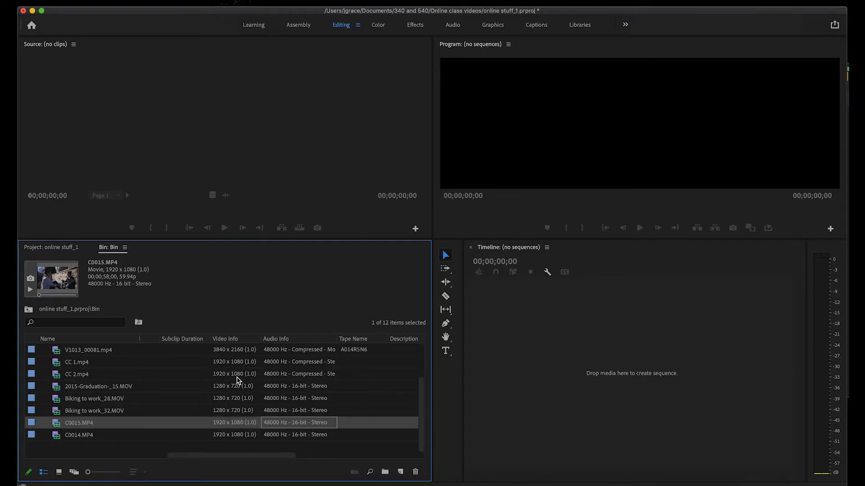
pyautogui.scroll(2, 249, 402)
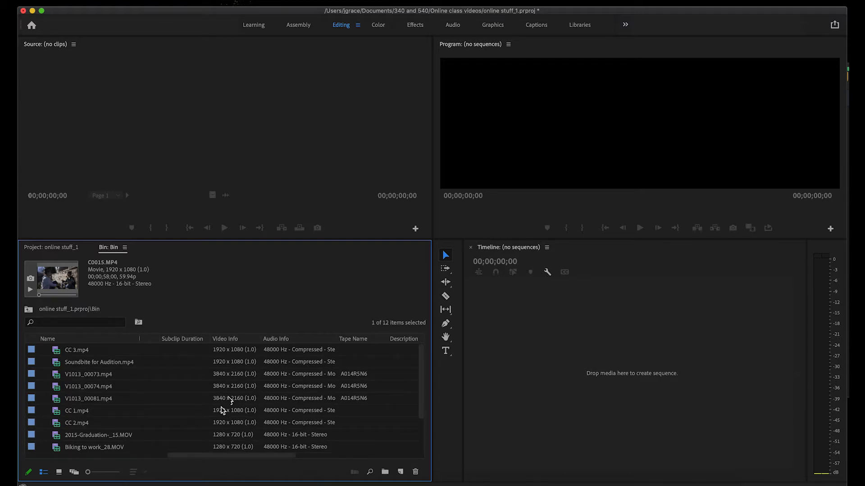
# Step: Examine the frame size and frame rate of the V1013 clips and compare them with CC 1.mp4
pyautogui.click(236, 400)
pyautogui.click(238, 387)
pyautogui.click(238, 375)
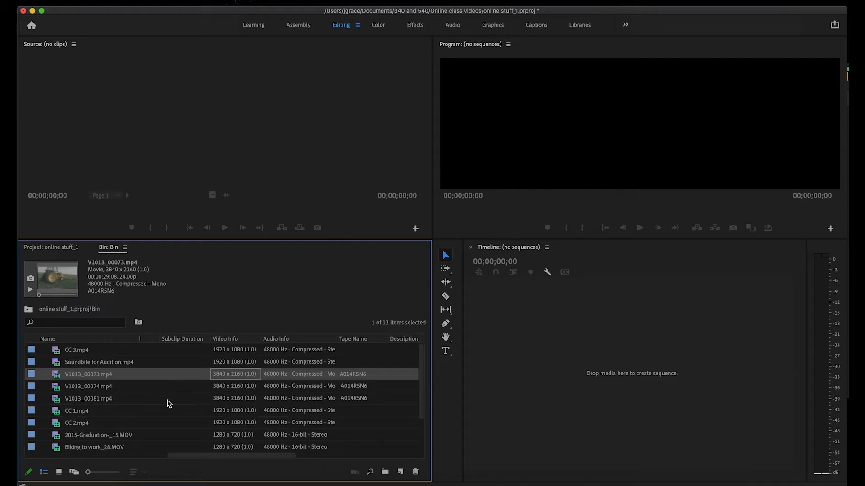
pyautogui.click(188, 409)
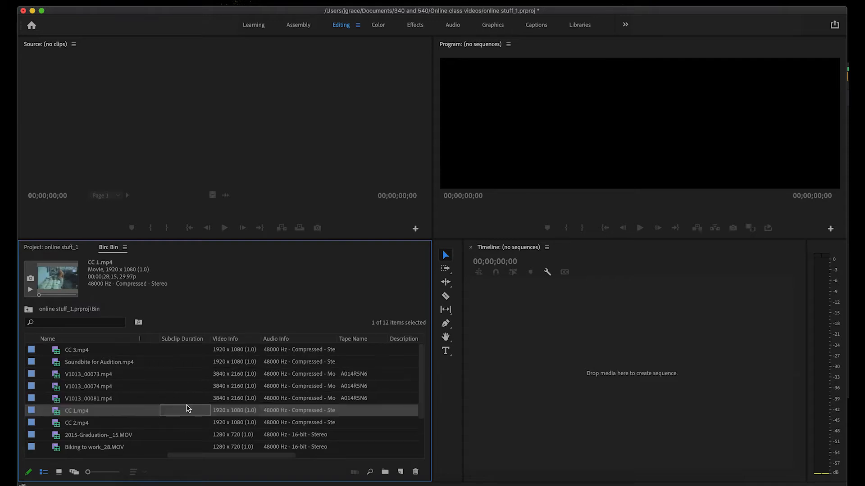
pyautogui.click(193, 388)
pyautogui.click(193, 374)
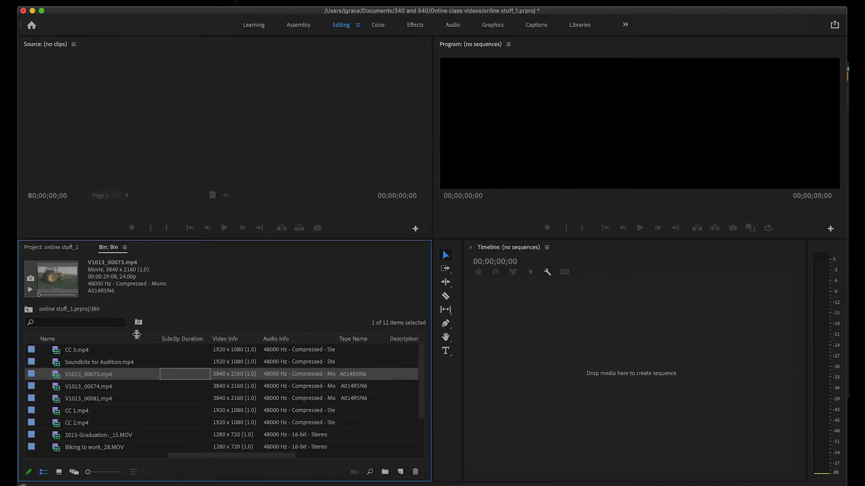
pyautogui.click(104, 376)
pyautogui.click(103, 388)
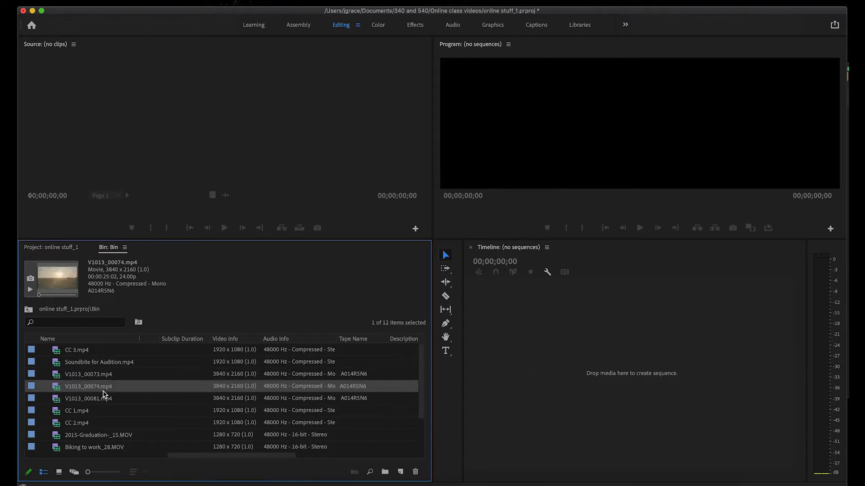
# Step: Create a sequence matching the clip V1013_00081.mp4 in the empty timeline and delete the clip from it
pyautogui.click(101, 397)
pyautogui.moveTo(100, 402); pyautogui.dragTo(613, 383)
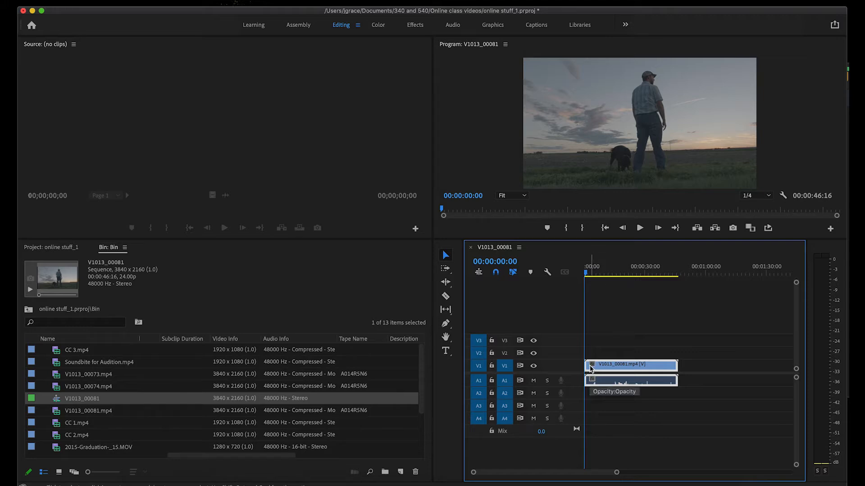
pyautogui.press('Delete')
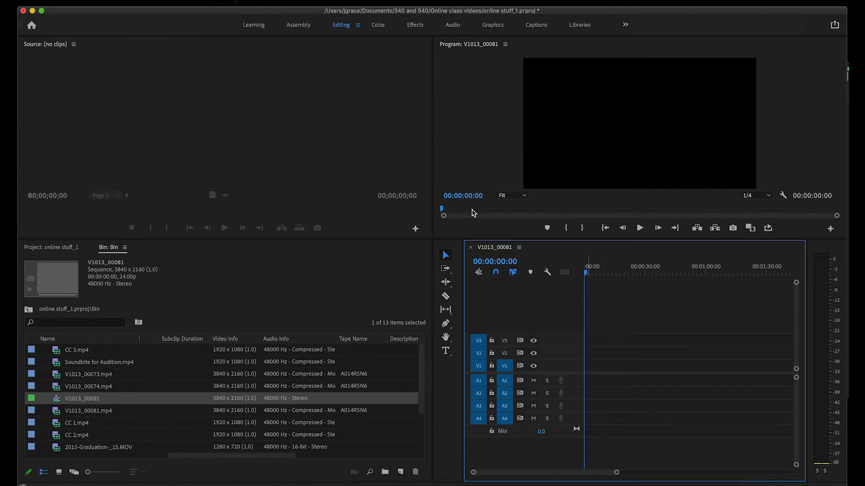
# Step: Create a new sequence using the Digital SLR preset DSLR 1080p30, keeping the default name Sequence 02
pyautogui.click(93, 0)
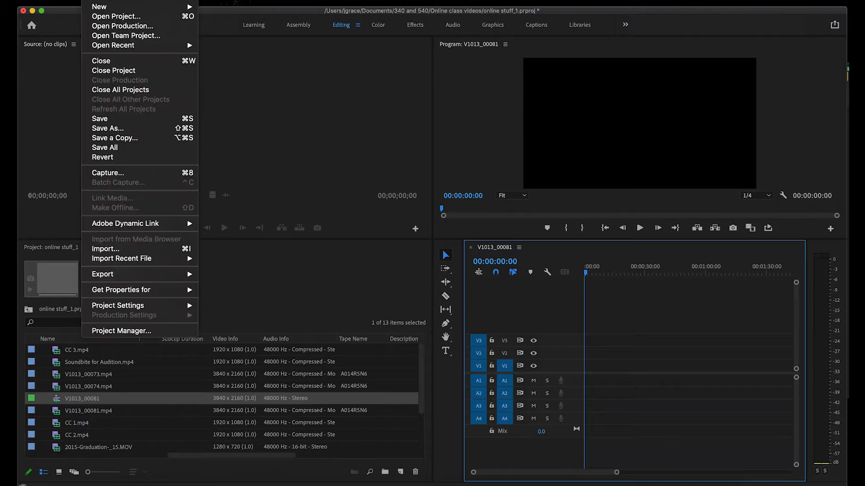
pyautogui.moveTo(96, 8)
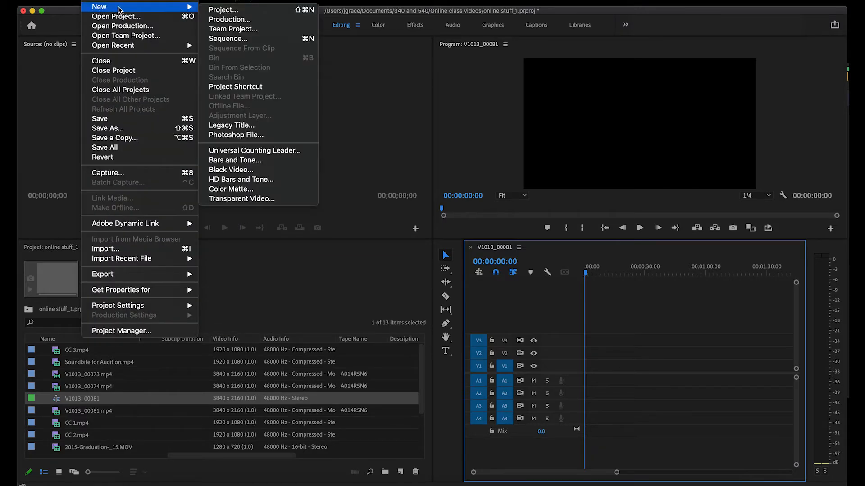
pyautogui.click(275, 38)
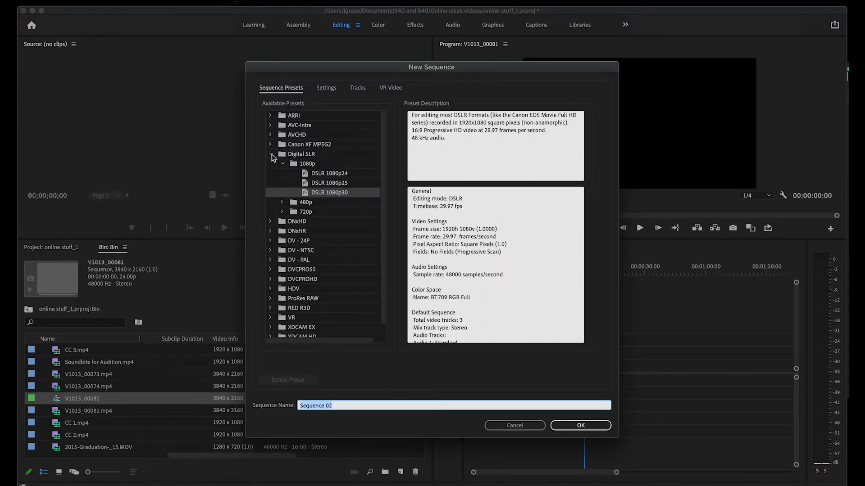
pyautogui.click(271, 155)
pyautogui.click(270, 155)
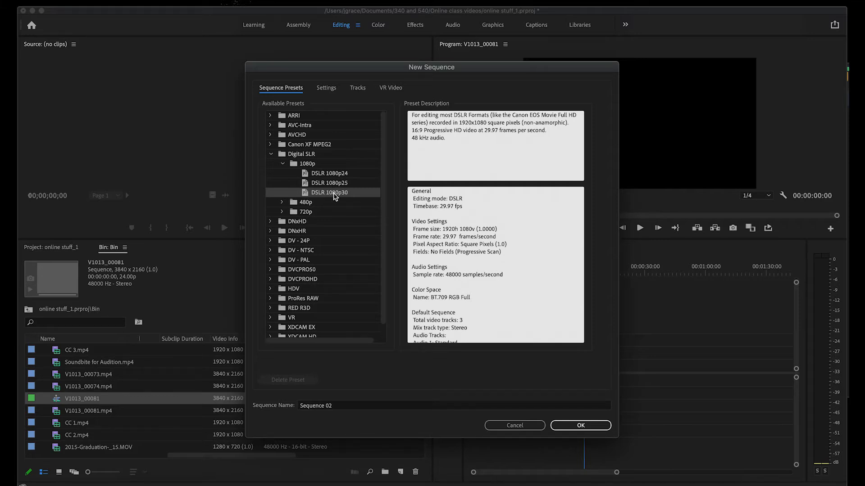
pyautogui.click(343, 175)
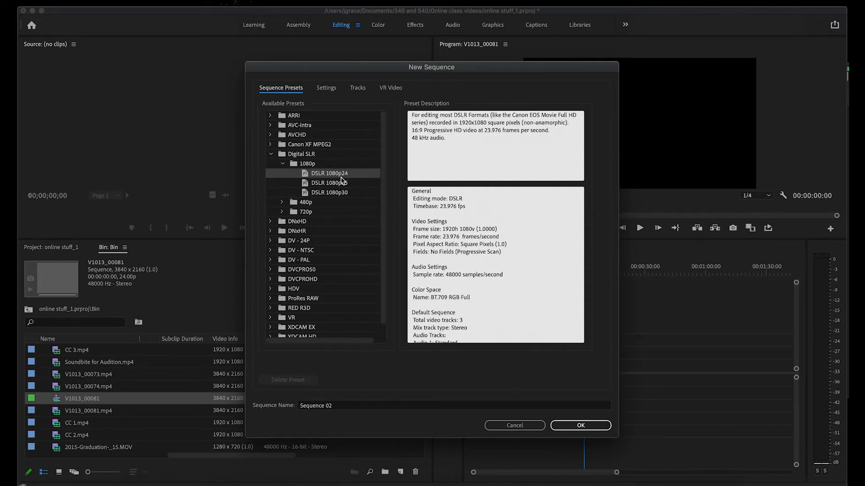
pyautogui.click(333, 195)
pyautogui.click(332, 173)
pyautogui.click(283, 164)
pyautogui.click(283, 164)
pyautogui.click(327, 193)
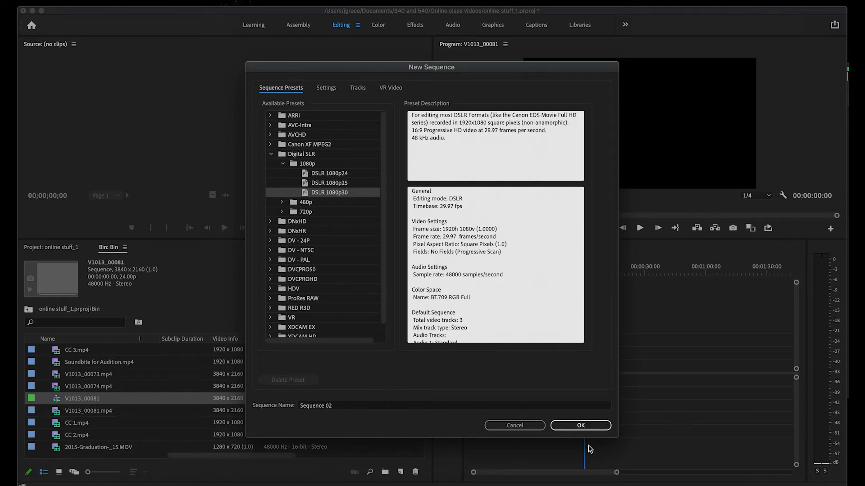
pyautogui.click(574, 429)
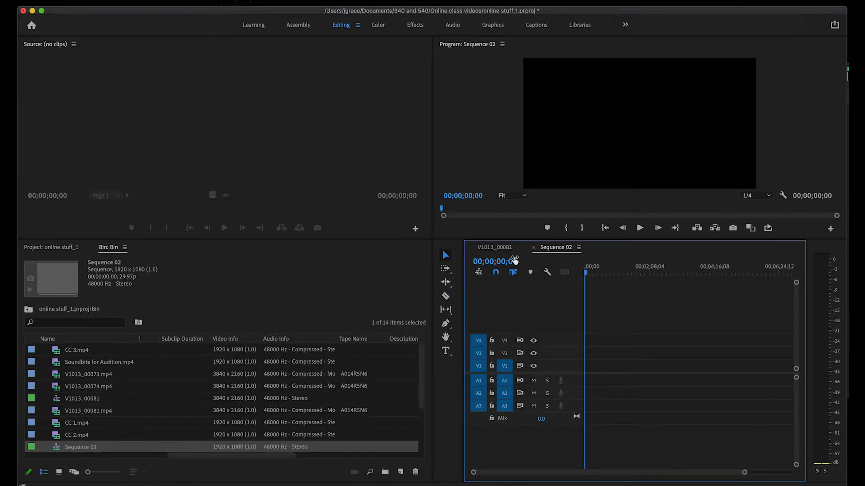
# Step: Close the empty V1013_00081 sequence in the timeline and delete it from the bin
pyautogui.click(471, 247)
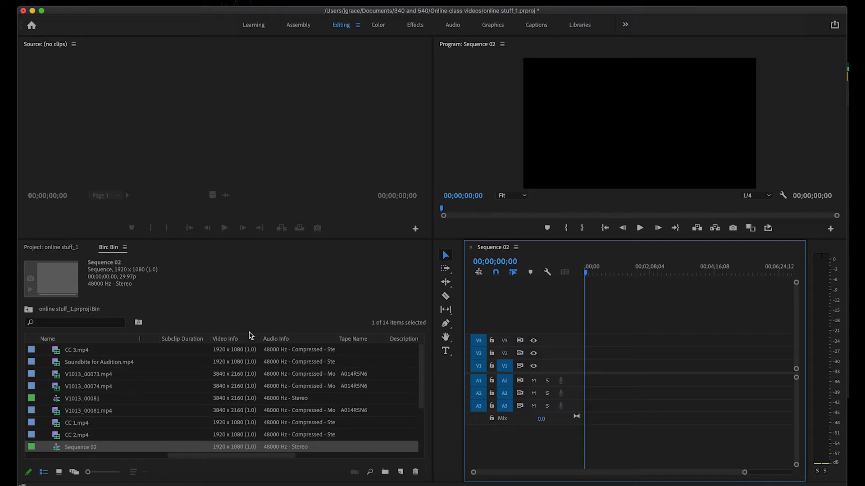
pyautogui.click(82, 410)
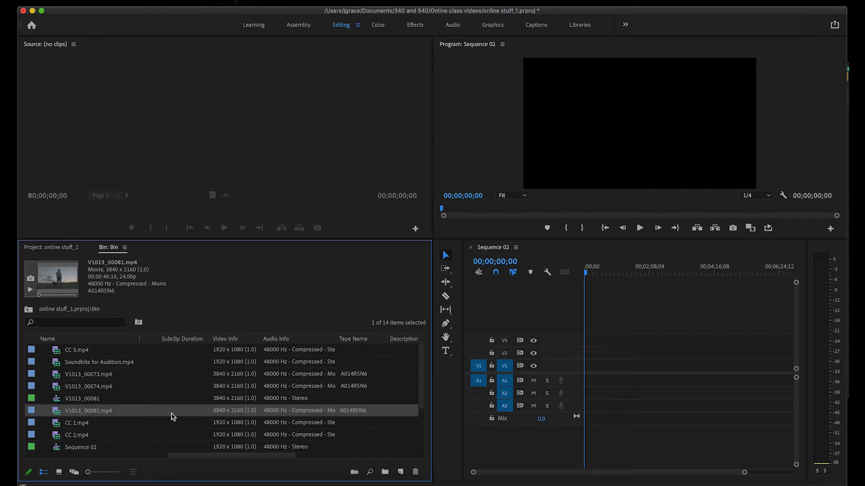
pyautogui.click(87, 403)
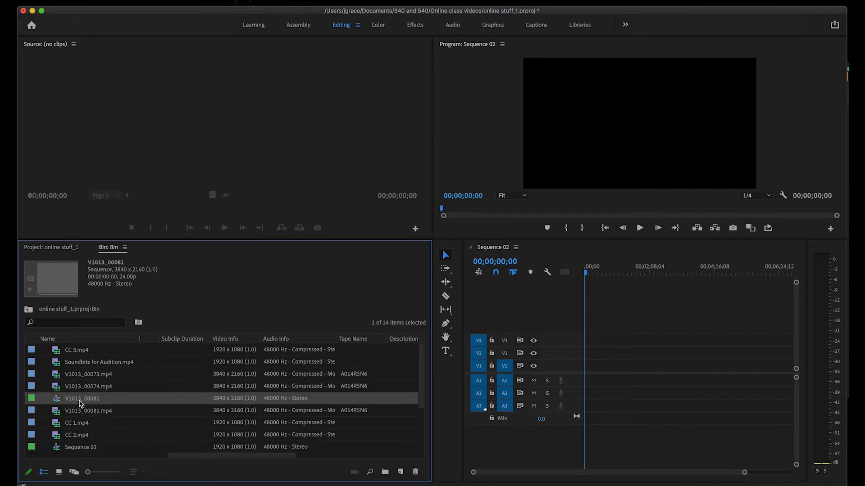
pyautogui.click(415, 472)
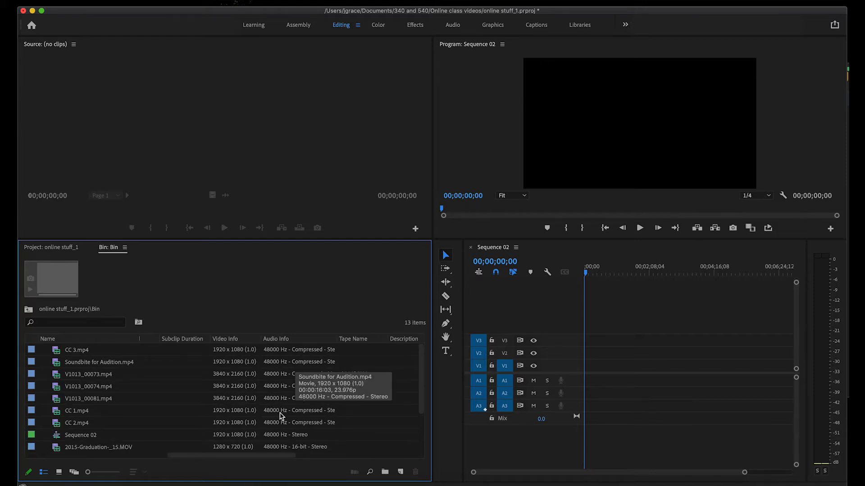
# Step: Place the clip V1013_00081.mp4 at the start of Sequence 02 on V1 and A1, keeping the existing sequence settings
pyautogui.click(124, 400)
pyautogui.moveTo(93, 399); pyautogui.dragTo(582, 378)
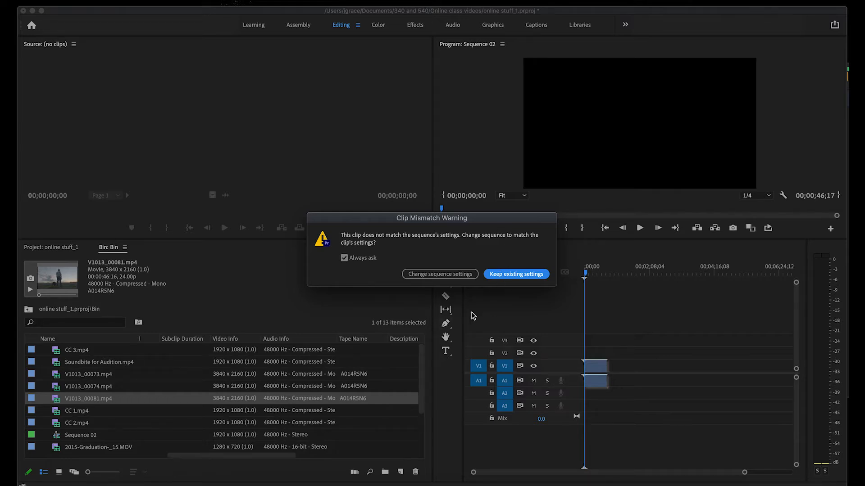
pyautogui.click(514, 276)
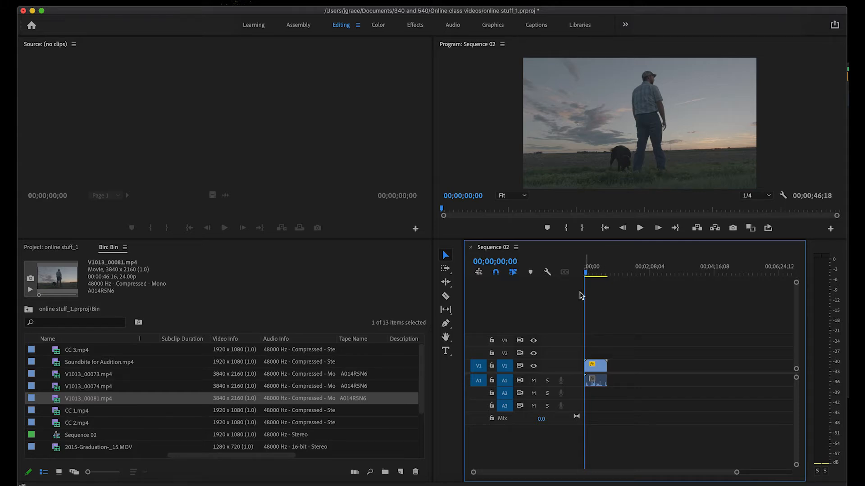
pyautogui.moveTo(588, 277); pyautogui.dragTo(585, 276)
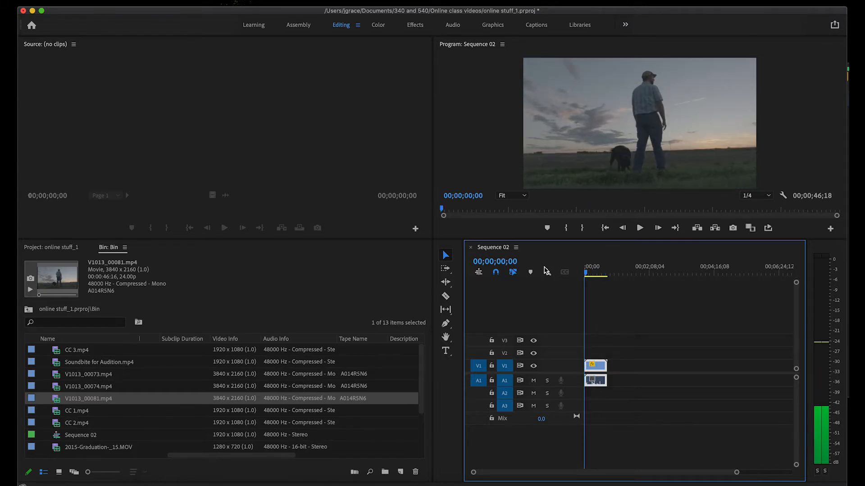
# Step: Delete the clip from Sequence 02 and open V1013_00081.mp4 in the Source Monitor
pyautogui.click(601, 375)
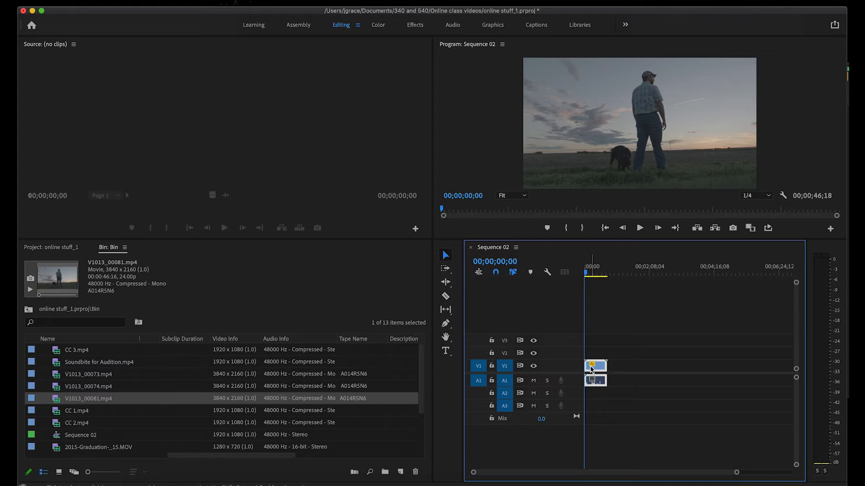
pyautogui.press('Delete')
pyautogui.doubleClick(130, 399)
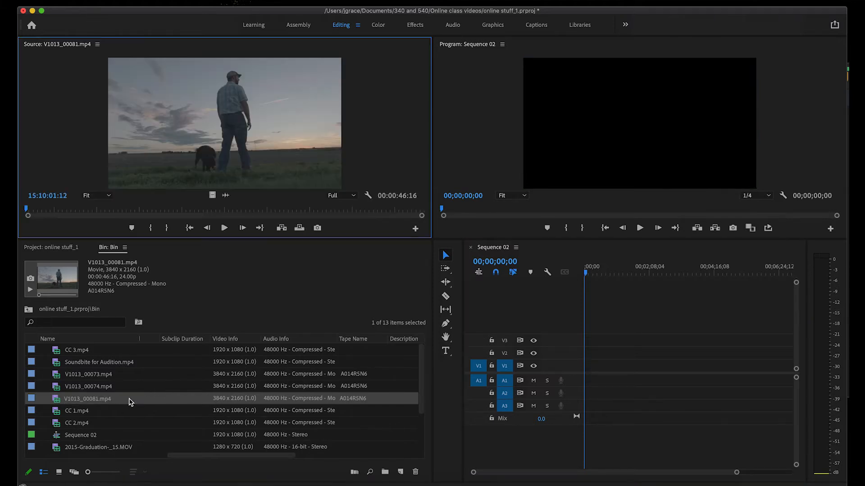
# Step: Mark a source range about 00:00:03:18 long in V1013_00081.mp4, with its In point at 15:10:02:18
pyautogui.click(57, 210)
pyautogui.moveTo(58, 210); pyautogui.dragTo(37, 208)
pyautogui.press('i')
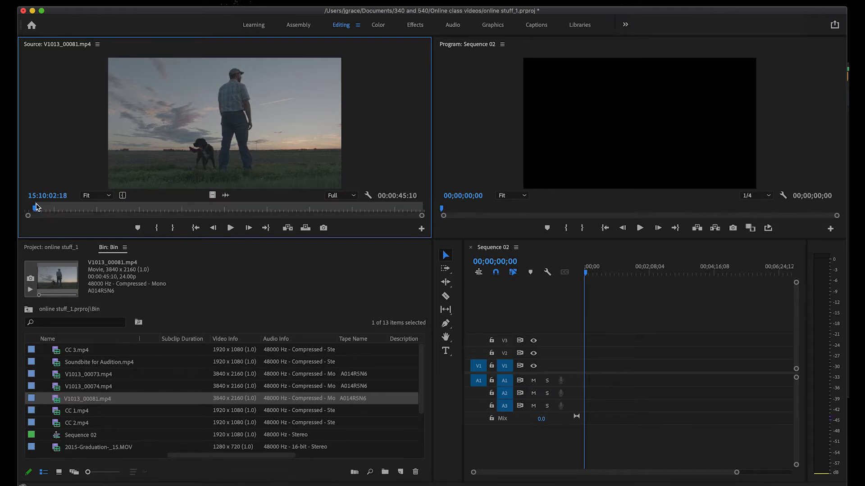
pyautogui.press('space')
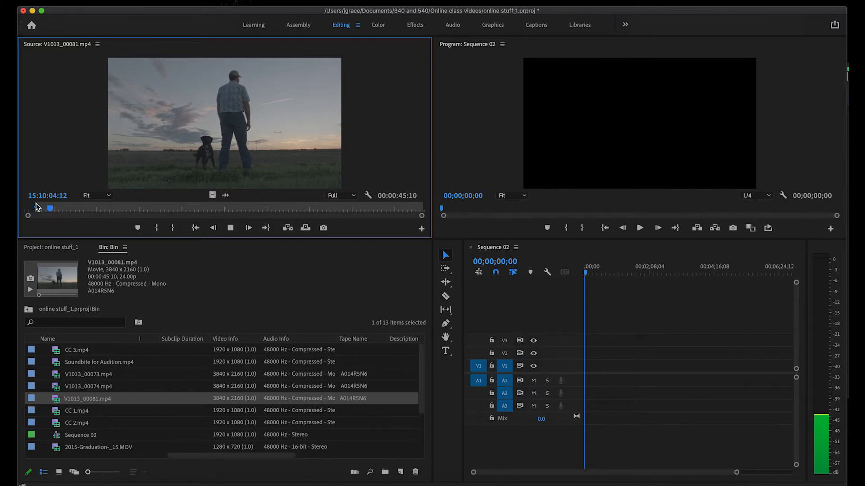
pyautogui.press('o')
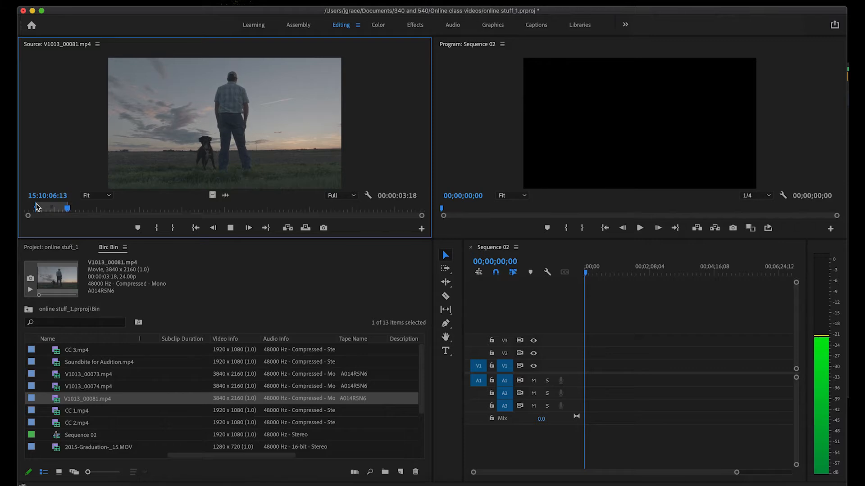
pyautogui.press('space')
# Step: Place the marked range of V1013_00081.mp4 at the start of Sequence 02 on V1 and A1, keeping the existing sequence settings
pyautogui.moveTo(512, 276); pyautogui.dragTo(585, 377)
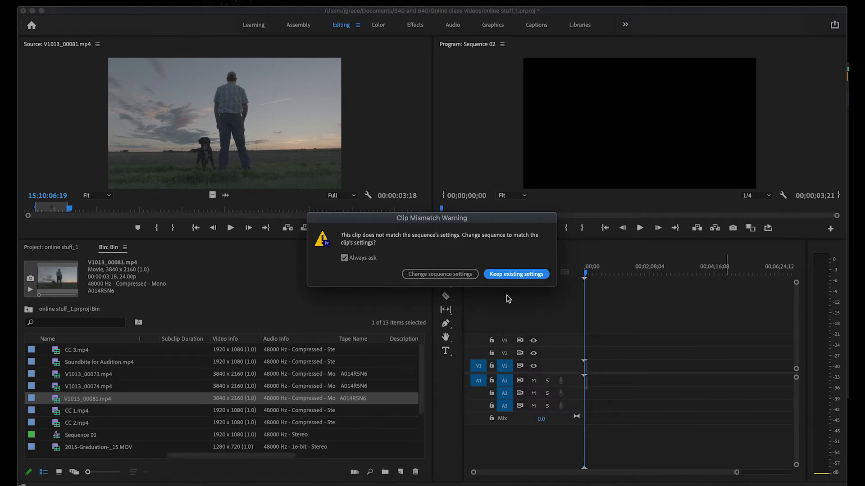
pyautogui.click(508, 275)
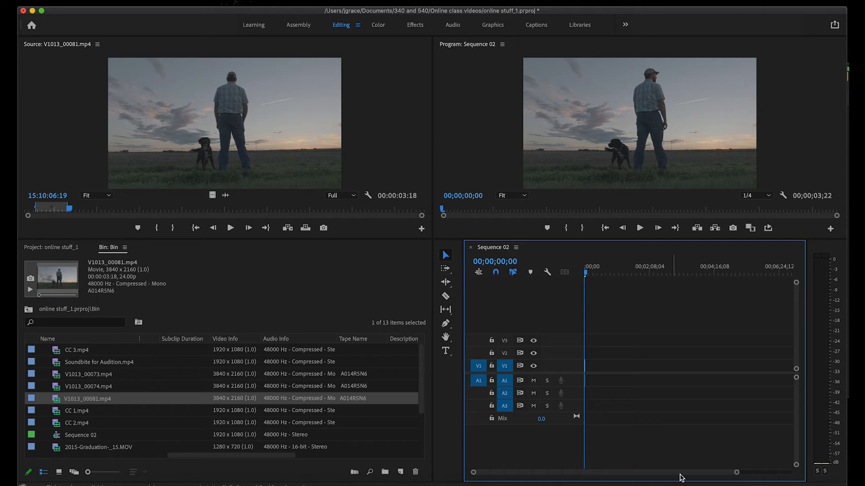
pyautogui.moveTo(736, 473); pyautogui.dragTo(592, 471)
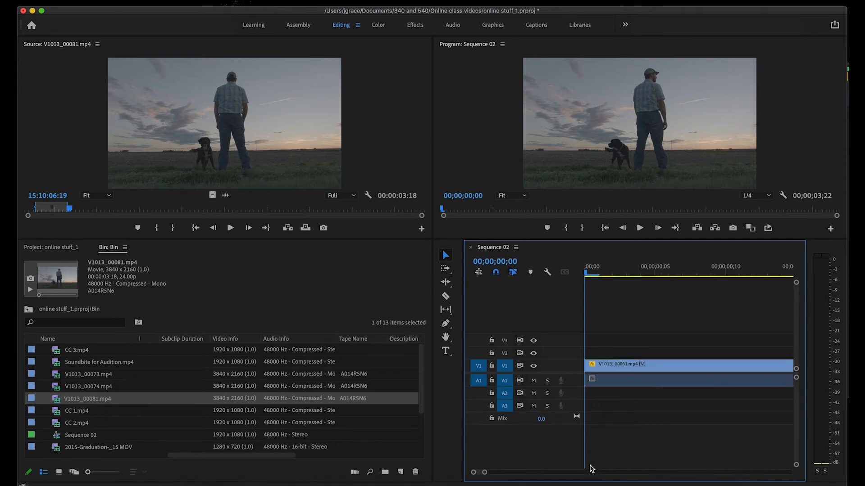
pyautogui.click(614, 270)
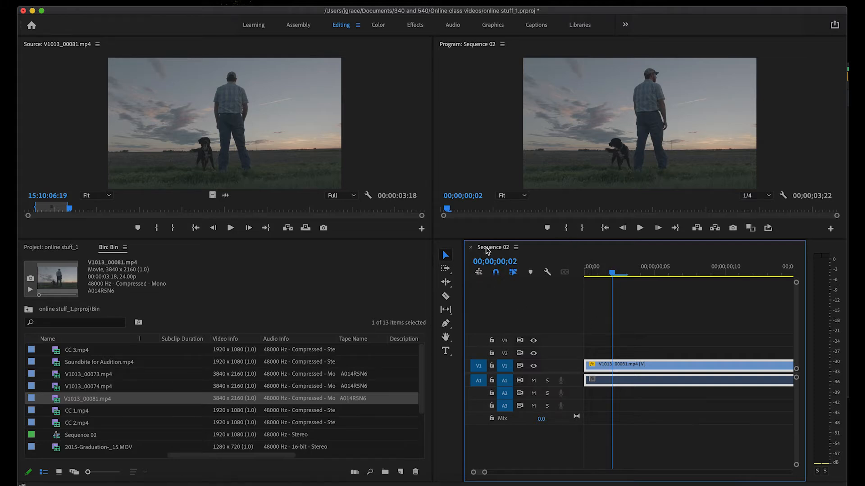
# Step: Check the frame size and timebase in the sequence settings of Sequence 02
pyautogui.click(157, 1)
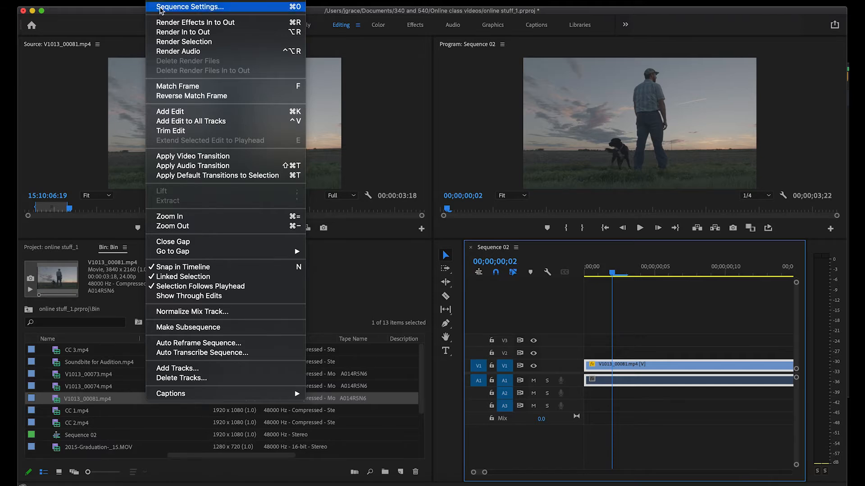
pyautogui.click(160, 8)
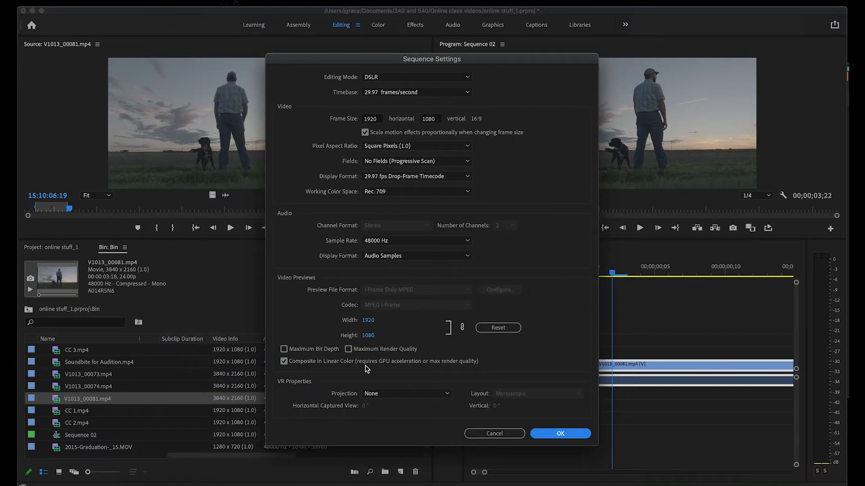
pyautogui.click(554, 434)
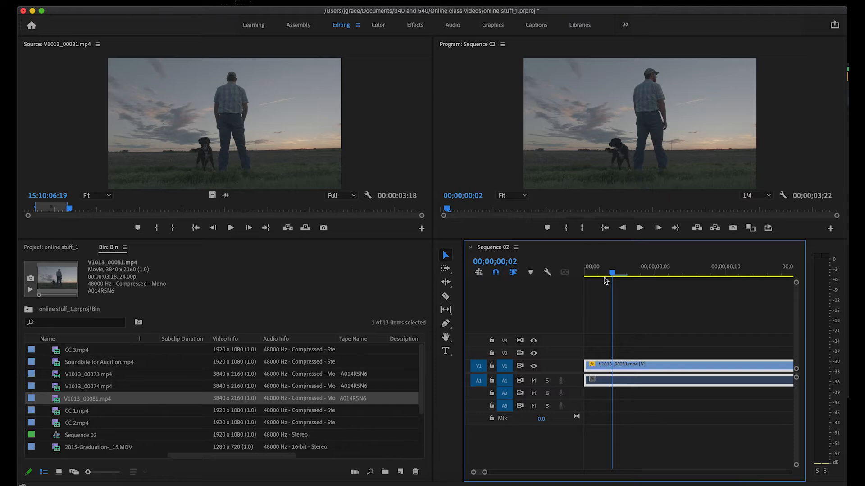
# Step: Delete the clip from Sequence 02 and set the default media scaling preference to None
pyautogui.click(608, 363)
pyautogui.press('Delete')
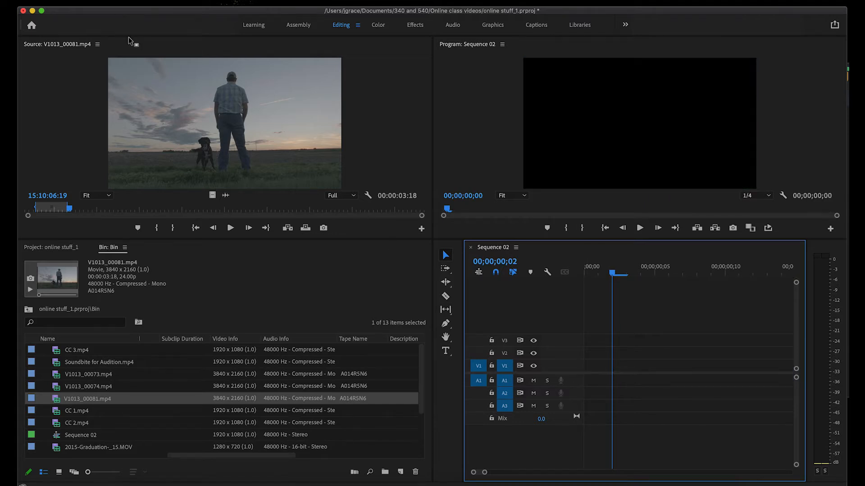
pyautogui.click(50, 1)
pyautogui.moveTo(67, 23)
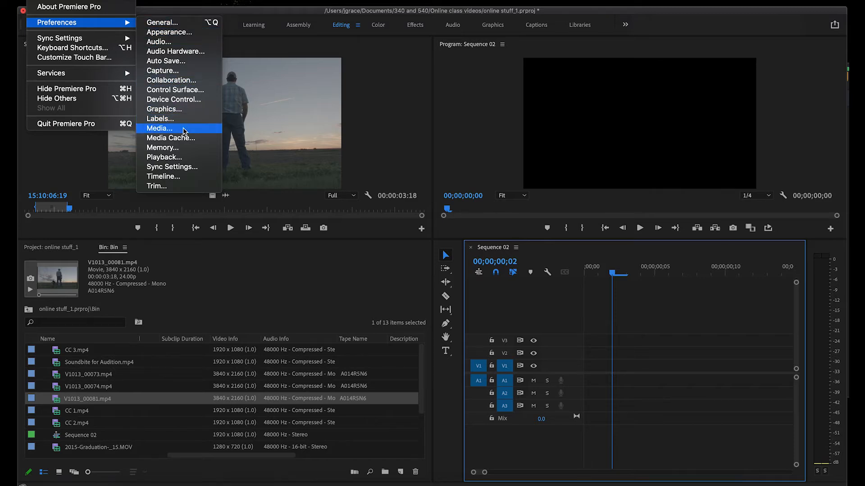
pyautogui.click(160, 128)
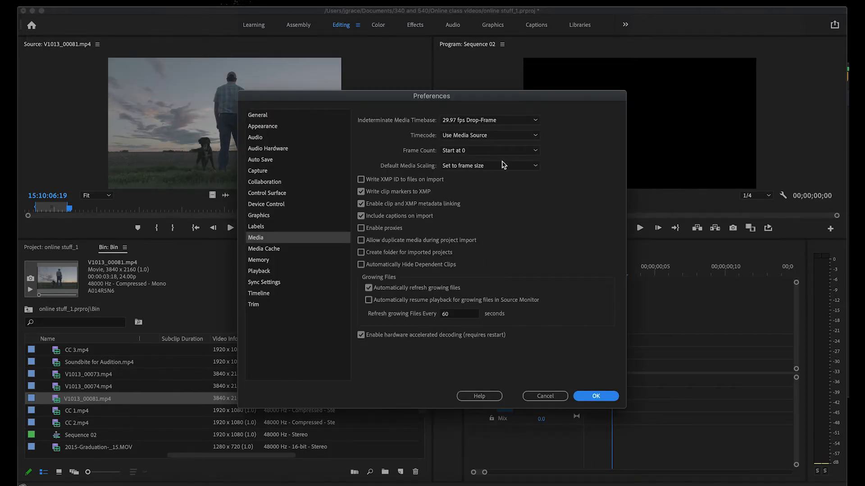
pyautogui.click(498, 171)
pyautogui.click(490, 183)
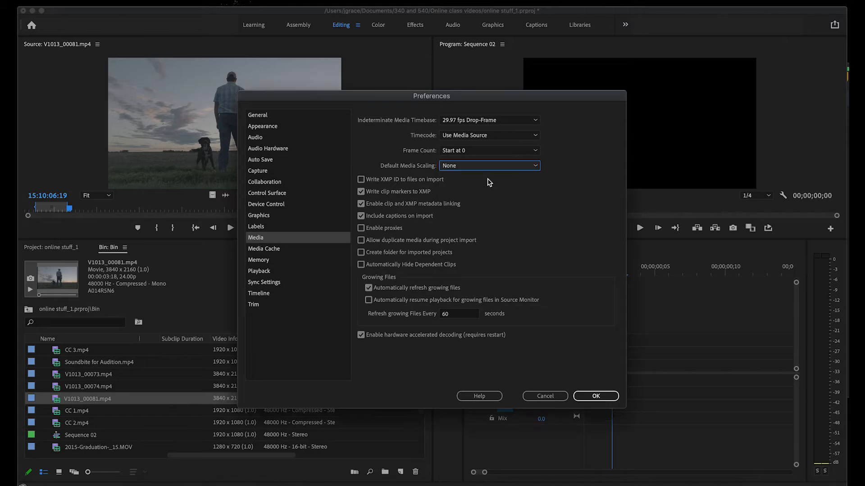
pyautogui.click(590, 397)
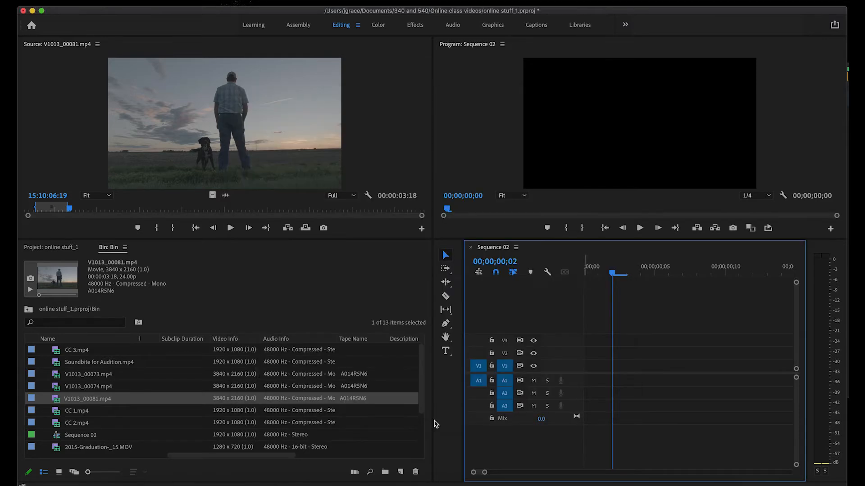
# Step: Add the marked range of V1013_00081.mp4 again at the start of V1 and A1, keeping the existing sequence settings
pyautogui.click(74, 401)
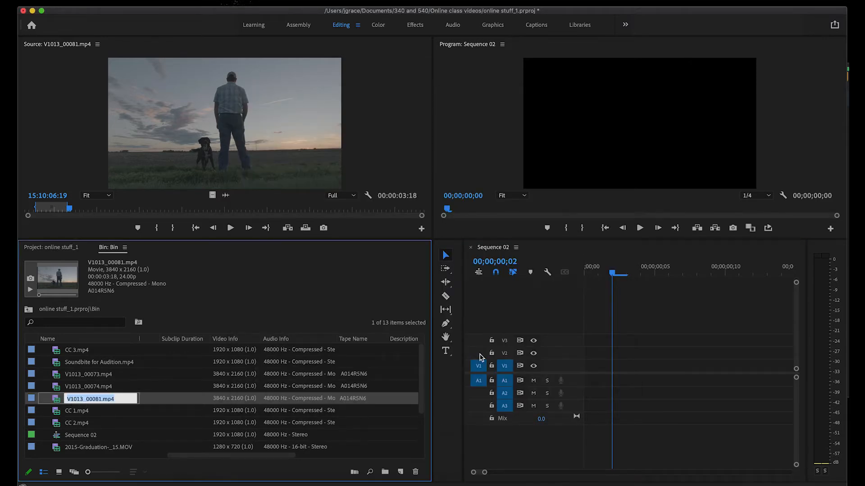
pyautogui.click(184, 422)
pyautogui.moveTo(173, 135); pyautogui.dragTo(585, 392)
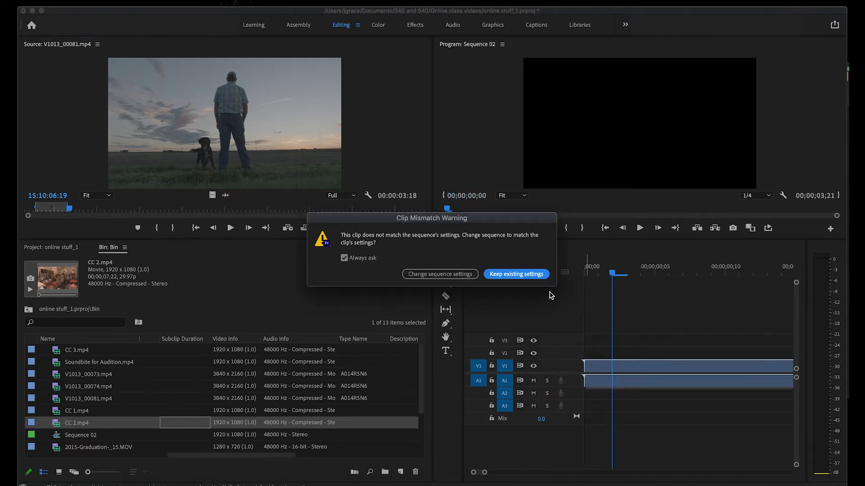
pyautogui.click(516, 274)
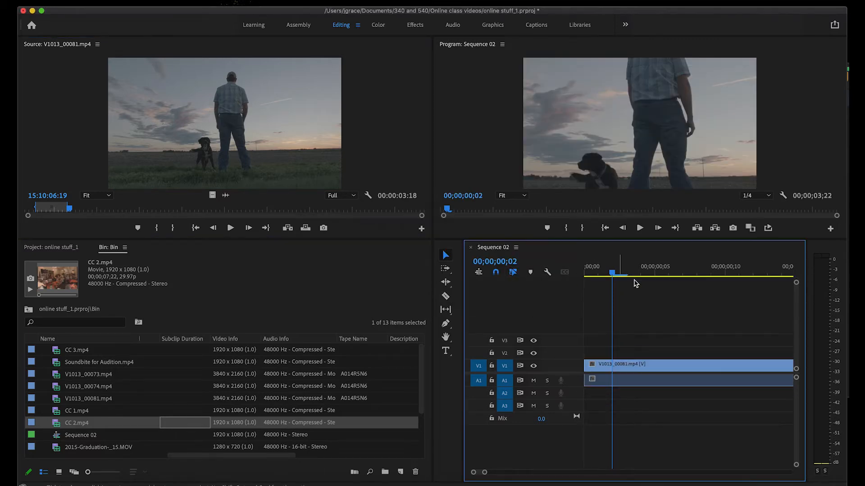
# Step: Try reframing the oversized clip by moving its picture down and back up within the frame, and undo the moves
pyautogui.click(592, 273)
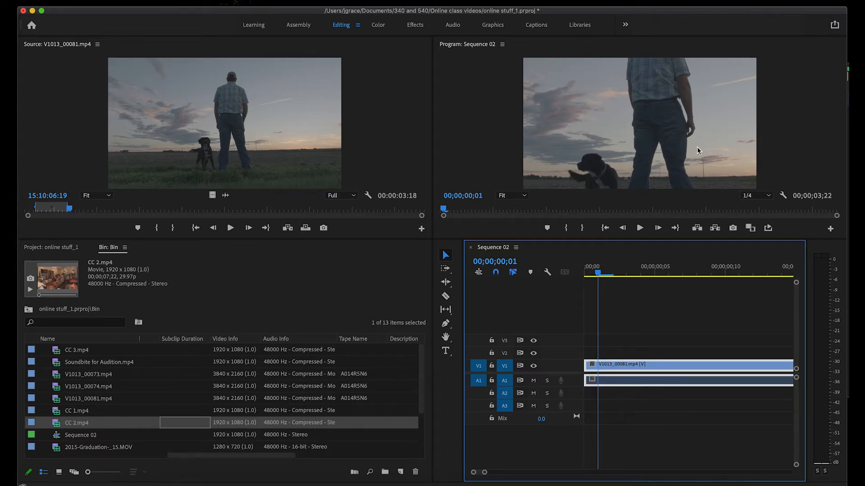
pyautogui.moveTo(598, 275); pyautogui.dragTo(570, 275)
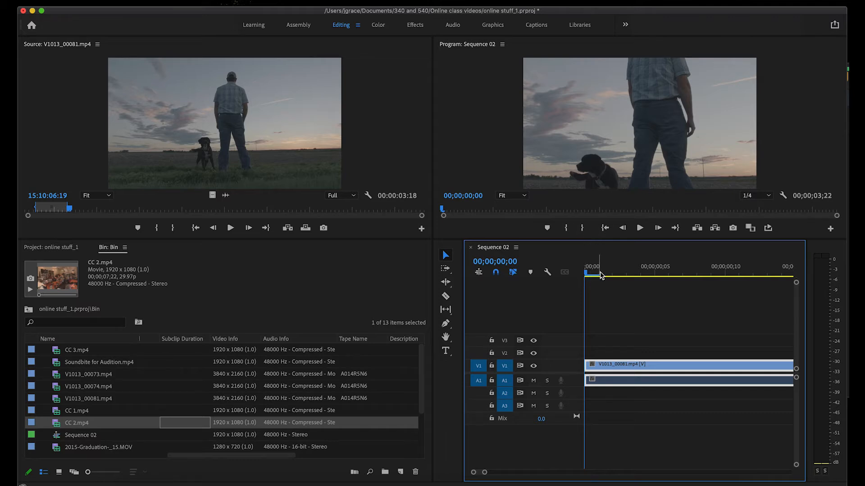
pyautogui.click(585, 141)
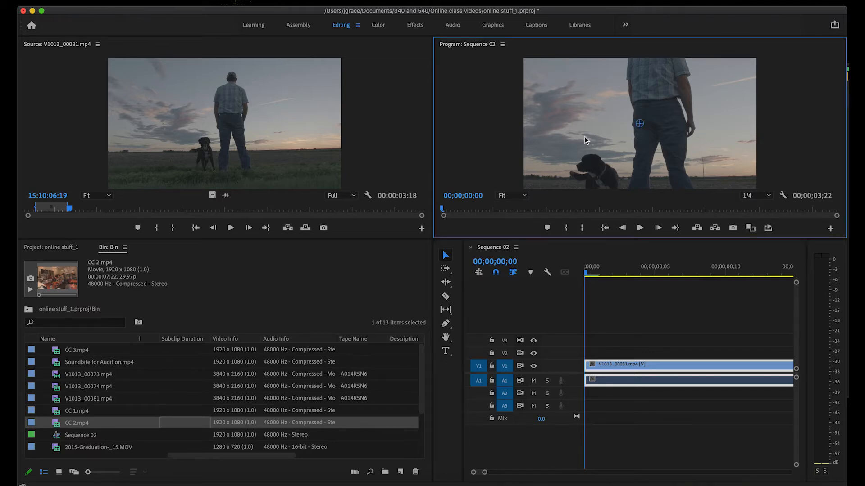
pyautogui.moveTo(585, 141); pyautogui.dragTo(576, 201)
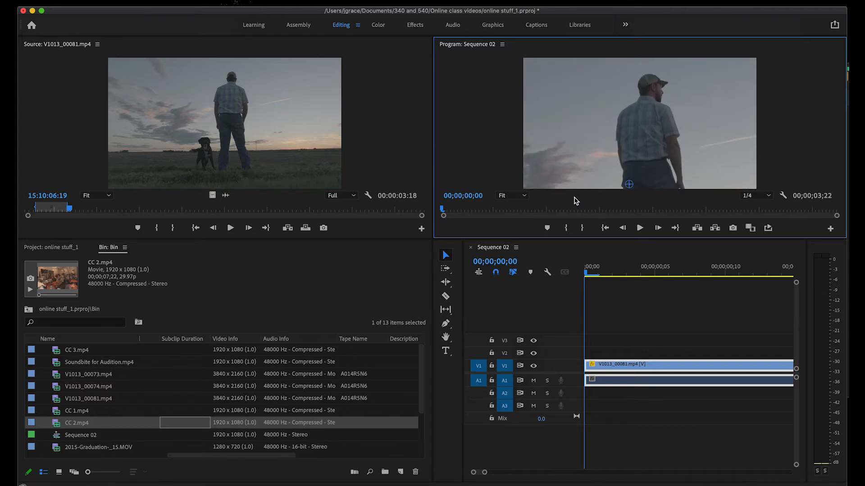
pyautogui.moveTo(565, 171); pyautogui.dragTo(565, 79)
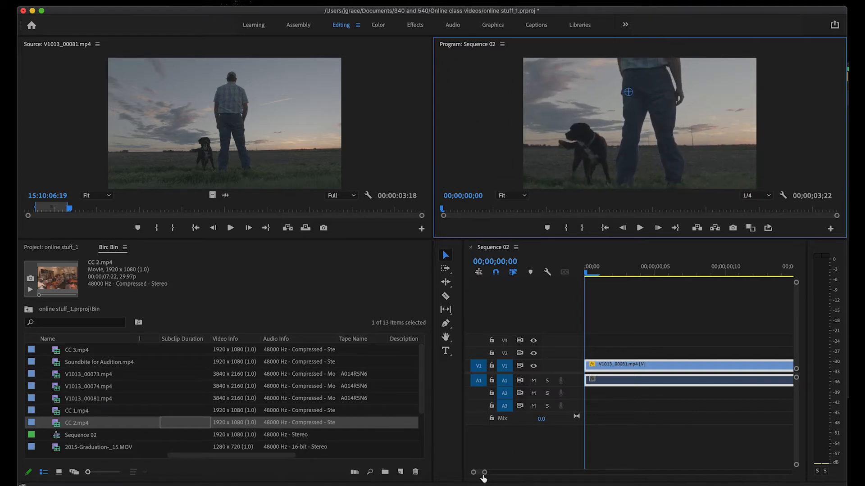
pyautogui.press('super+z')
pyautogui.press('shift+super+z')
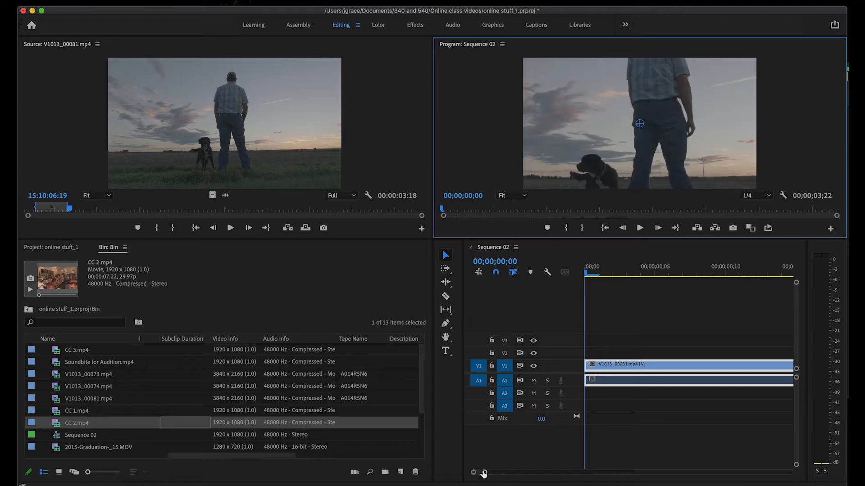
# Step: Set the V1013_00081.mp4 clip on V1 to the sequence's frame size
pyautogui.moveTo(483, 473); pyautogui.dragTo(535, 473)
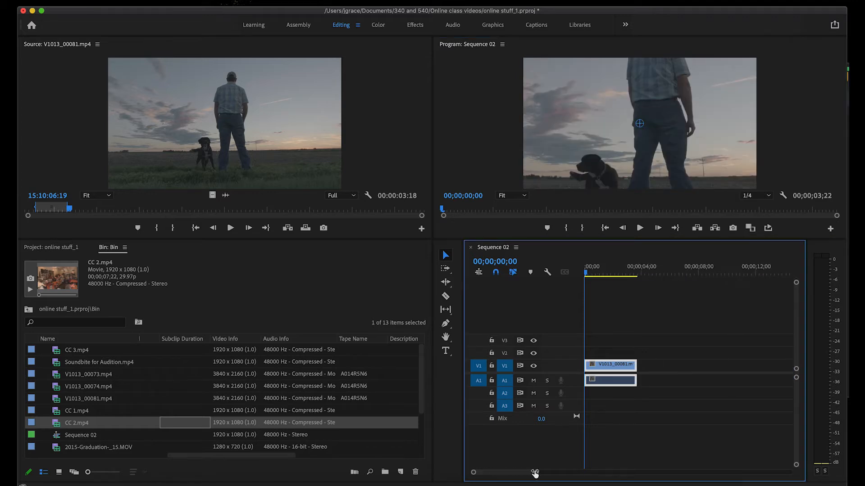
pyautogui.rightClick(599, 370)
pyautogui.click(618, 363)
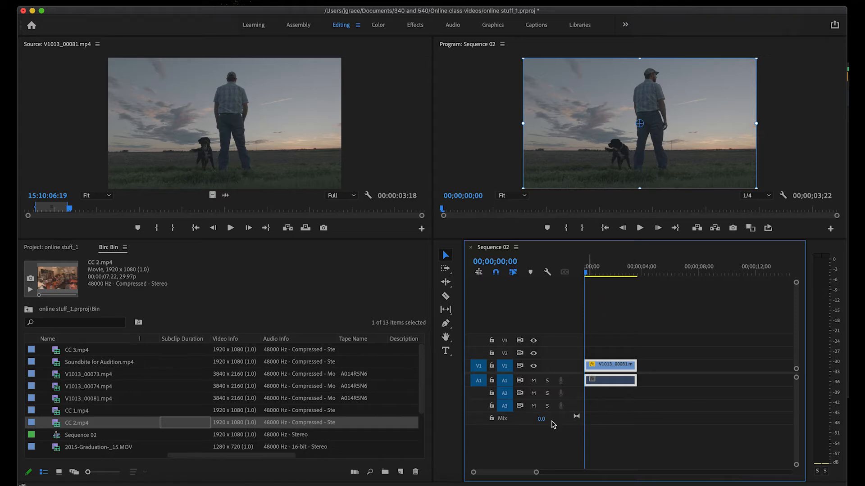
# Step: Play the first seconds of the resized clip in Sequence 02 and return the playhead to the start
pyautogui.moveTo(535, 473)
pyautogui.mouseDown()
pyautogui.moveTo(515, 471)
pyautogui.moveTo(529, 480)
pyautogui.mouseUp()
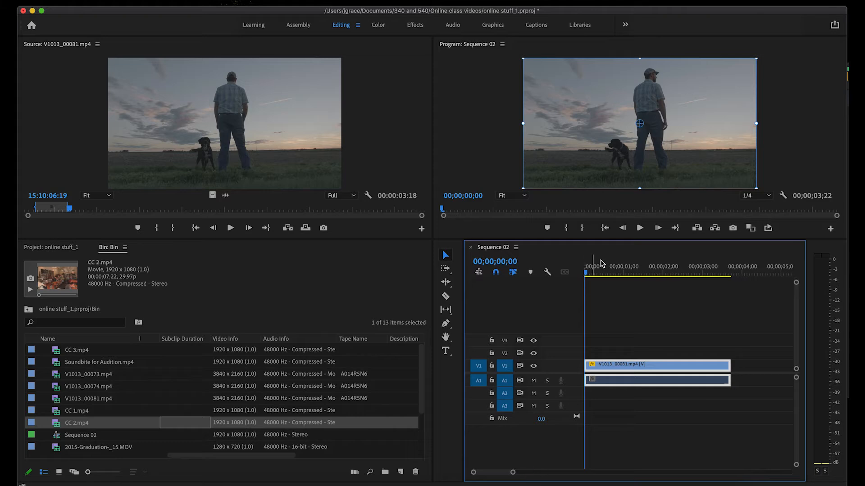
pyautogui.press('space')
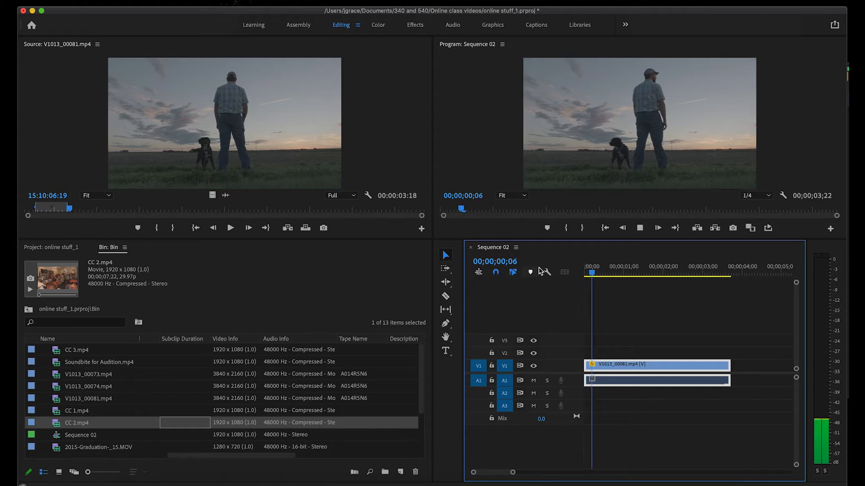
pyautogui.press('space')
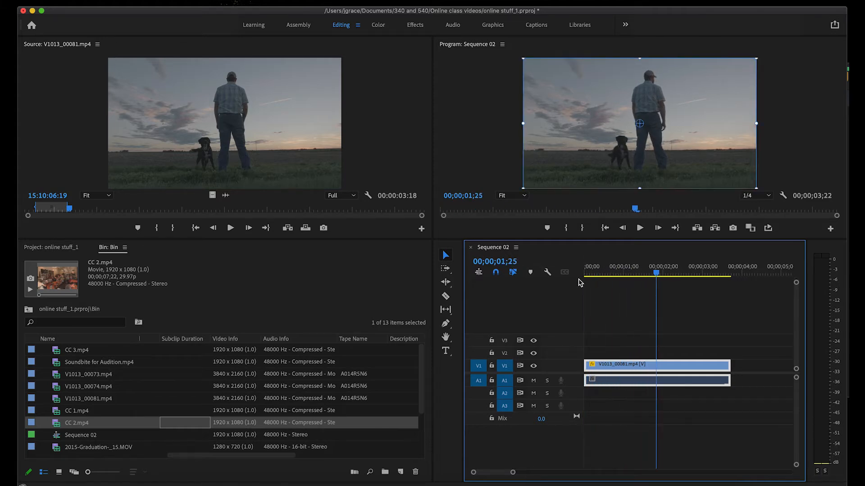
pyautogui.press('Home')
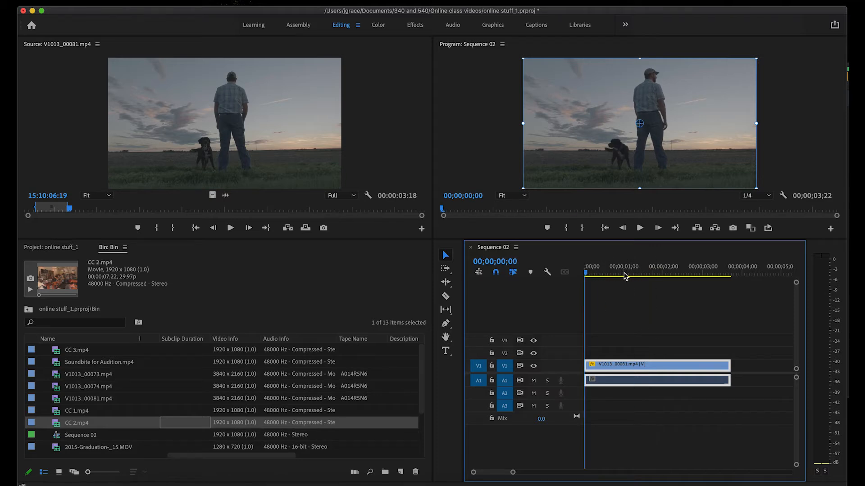
# Step: Split the clip on V1 and A1 at 00;00;00;22 with the Razor tool and select the second part
pyautogui.moveTo(605, 270); pyautogui.dragTo(547, 279)
pyautogui.moveTo(611, 273)
pyautogui.mouseDown()
pyautogui.moveTo(631, 272)
pyautogui.moveTo(615, 275)
pyautogui.mouseUp()
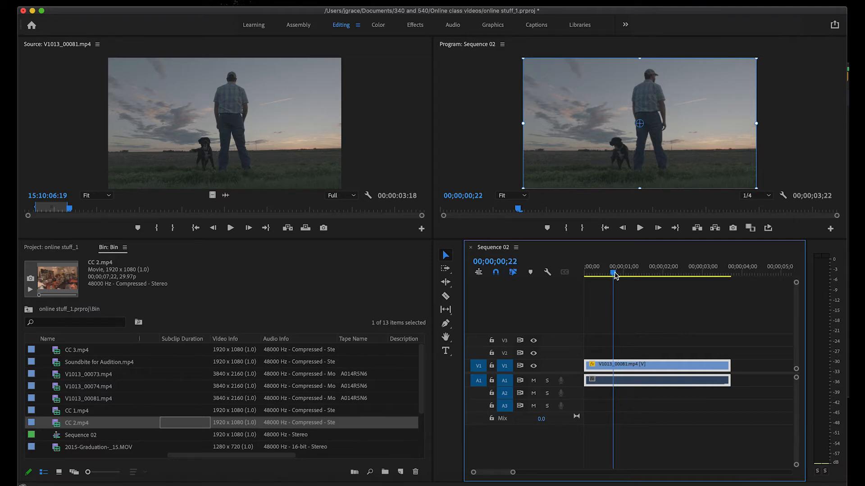
pyautogui.click(446, 296)
pyautogui.click(613, 365)
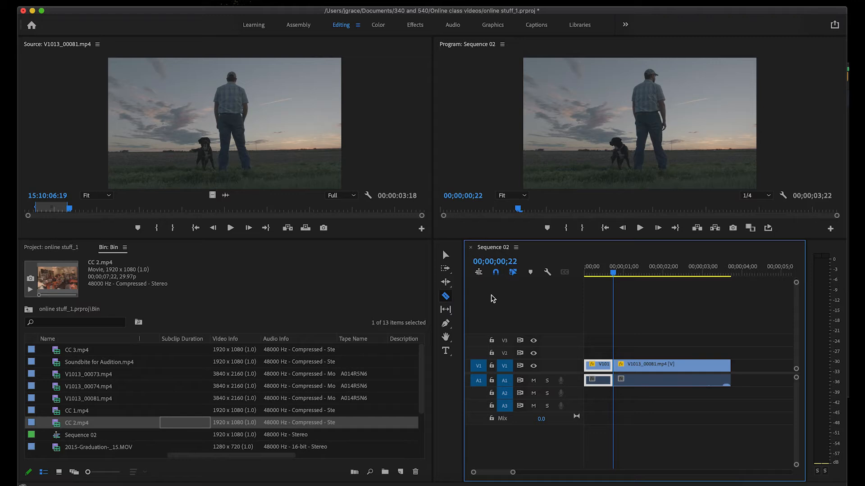
pyautogui.press('v')
pyautogui.click(632, 364)
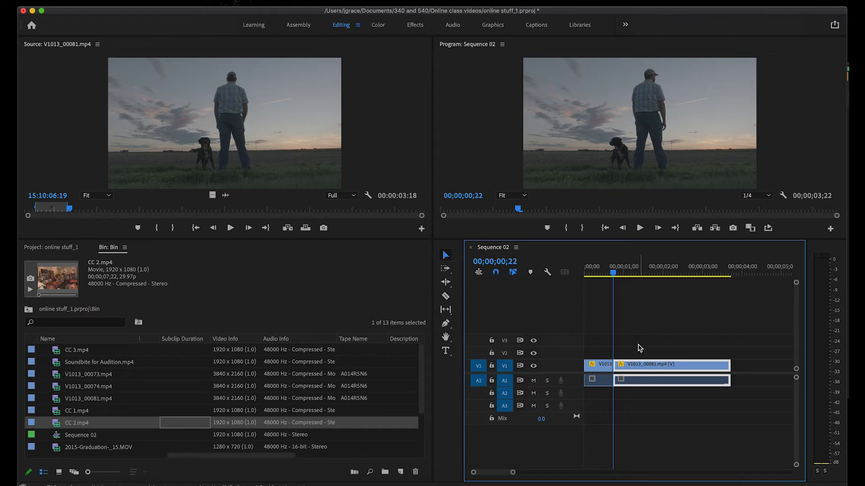
# Step: Enlarge the second part of the split clip to about 96% scale and position it near 1194, 144, framing the dog and the man's legs
pyautogui.click(616, 163)
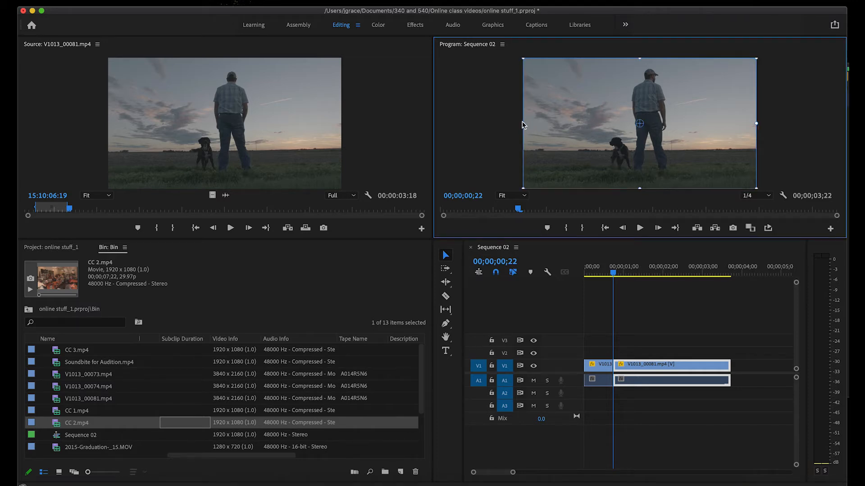
pyautogui.moveTo(522, 123); pyautogui.dragTo(454, 123)
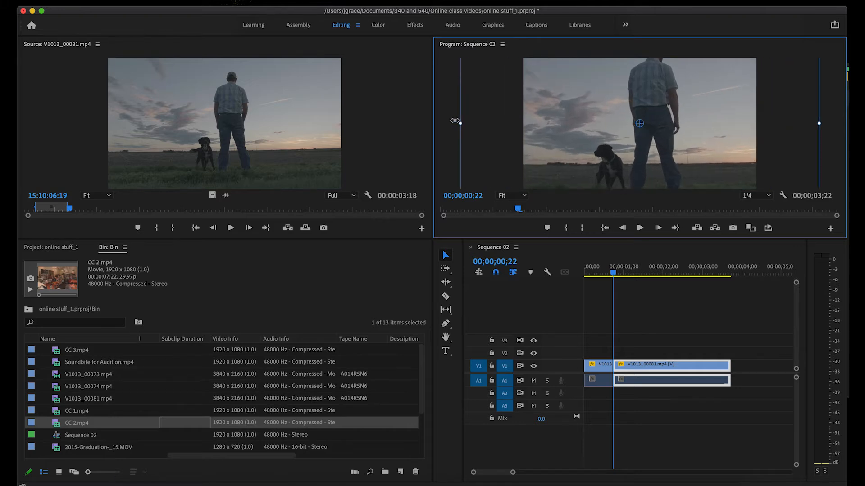
pyautogui.moveTo(581, 121); pyautogui.dragTo(624, 88)
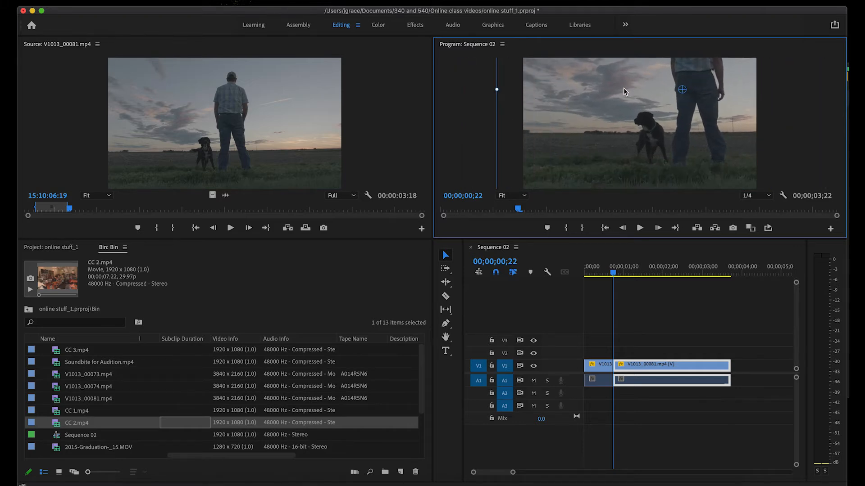
pyautogui.moveTo(496, 89); pyautogui.dragTo(459, 89)
pyautogui.moveTo(587, 124)
pyautogui.mouseDown()
pyautogui.moveTo(583, 88)
pyautogui.moveTo(580, 112)
pyautogui.mouseUp()
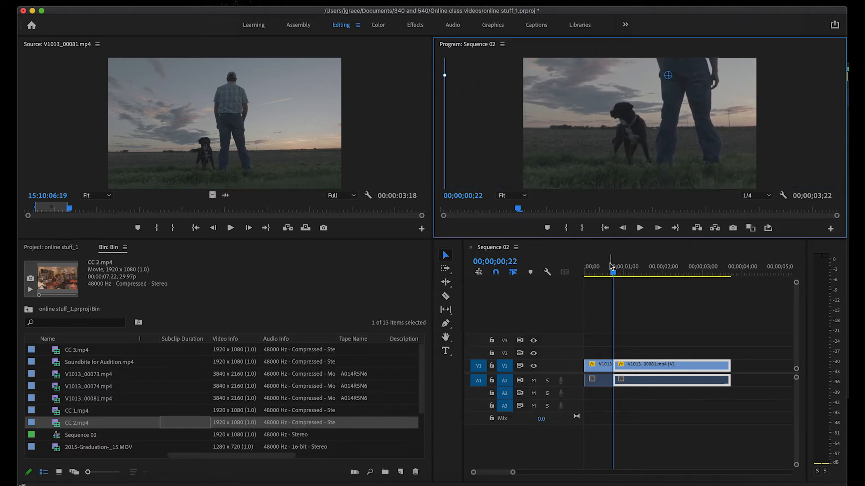
# Step: Play Sequence 02 from the start across the cut to check the change from wide to close framing
pyautogui.click(542, 273)
pyautogui.press('Home')
pyautogui.press('space')
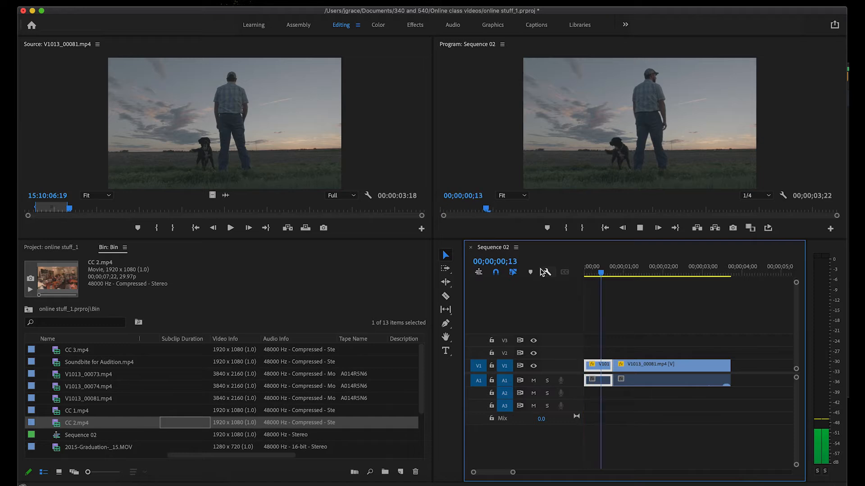
pyautogui.press('space')
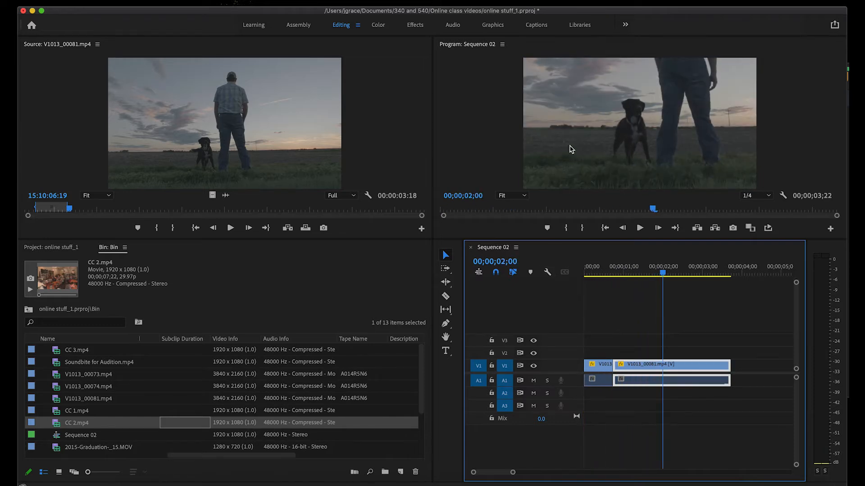
# Step: Move the cut between the two parts to about 00;00;00;24, trimming the second part's start and extending the first part to meet it
pyautogui.click(615, 372)
pyautogui.click(616, 270)
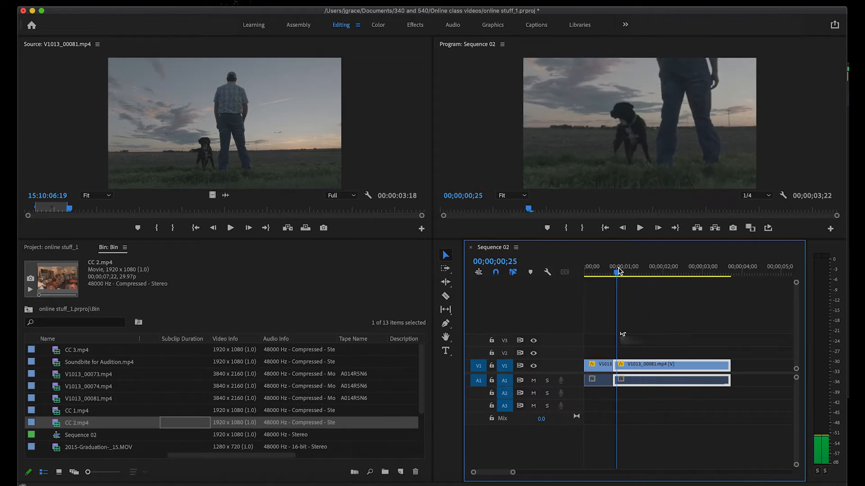
pyautogui.moveTo(615, 373); pyautogui.dragTo(617, 373)
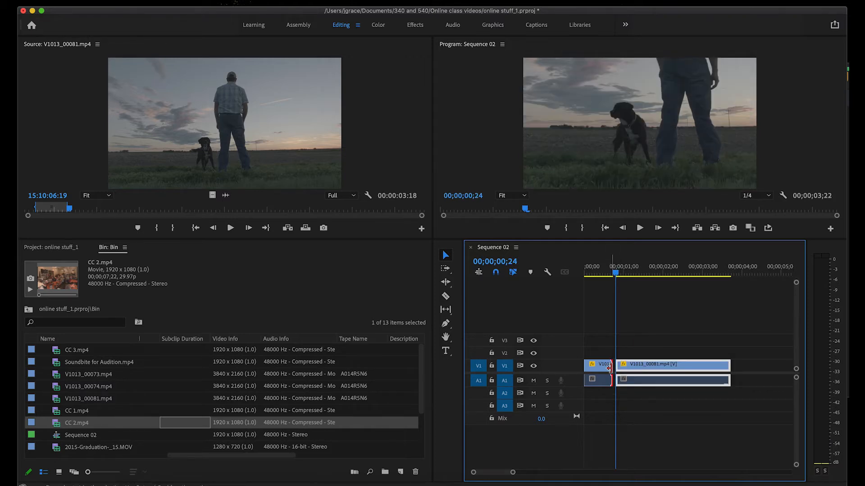
# Step: Replay the sequence from the start and scrub around the adjusted cut to review the transition between the two framings
pyautogui.moveTo(618, 270); pyautogui.dragTo(496, 274)
pyautogui.press('space')
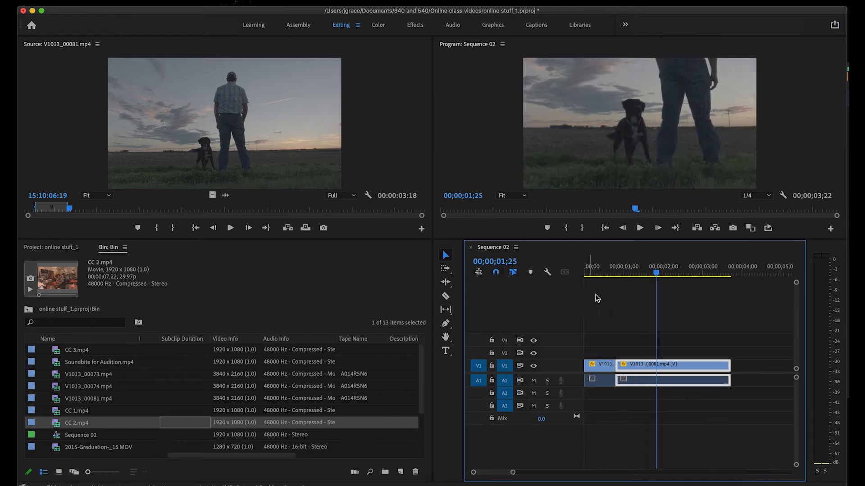
pyautogui.moveTo(656, 279)
pyautogui.mouseDown()
pyautogui.moveTo(564, 274)
pyautogui.moveTo(744, 332)
pyautogui.moveTo(627, 277)
pyautogui.moveTo(581, 275)
pyautogui.moveTo(646, 281)
pyautogui.mouseUp()
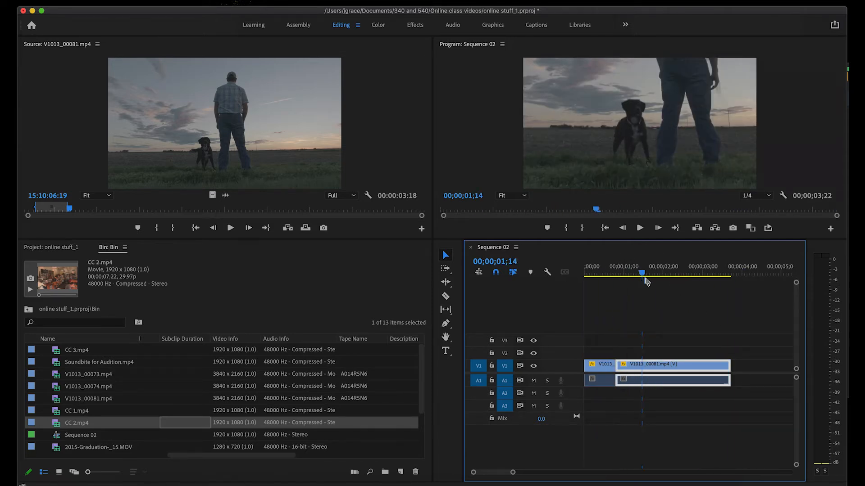
pyautogui.click(645, 279)
pyautogui.press('Home')
pyautogui.press('space')
pyautogui.press('Home')
pyautogui.moveTo(571, 253); pyautogui.dragTo(599, 246)
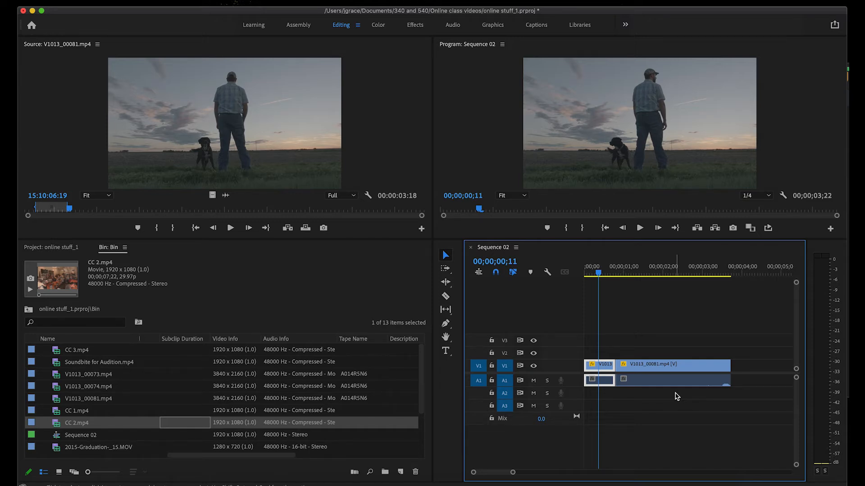
# Step: Trim the end of the second part so the sequence ends at 00;00;02;14
pyautogui.moveTo(598, 272); pyautogui.dragTo(624, 281)
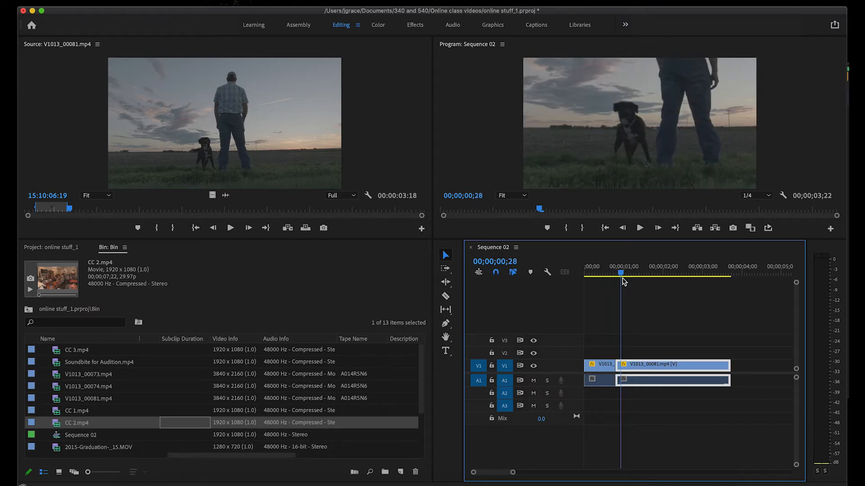
pyautogui.moveTo(623, 281); pyautogui.dragTo(665, 282)
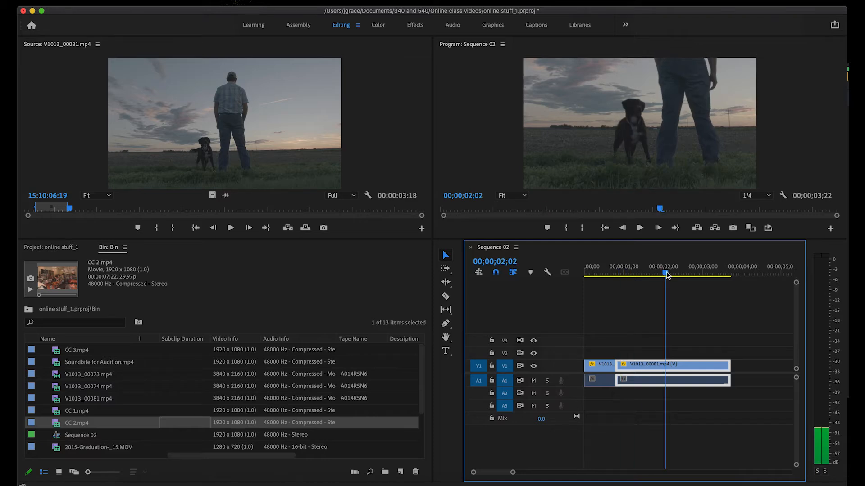
pyautogui.moveTo(728, 365); pyautogui.dragTo(680, 366)
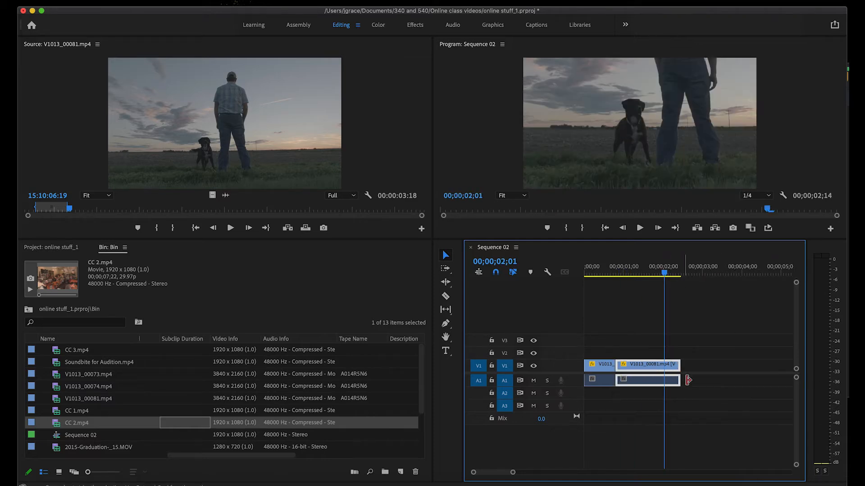
# Step: Expand the V1 track to show clip thumbnails, and display the Effect Controls for the second part at 00;00;01;15
pyautogui.doubleClick(563, 361)
pyautogui.press('Home')
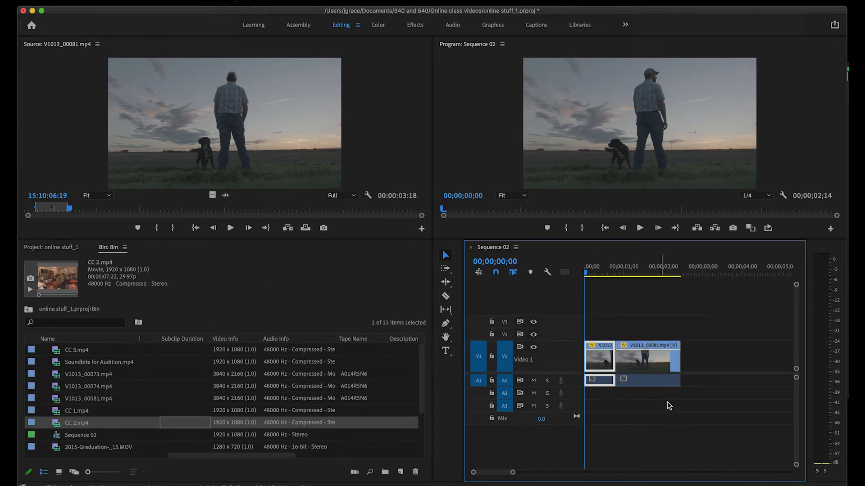
pyautogui.moveTo(605, 271)
pyautogui.mouseDown()
pyautogui.moveTo(623, 271)
pyautogui.moveTo(604, 271)
pyautogui.mouseUp()
pyautogui.click(642, 272)
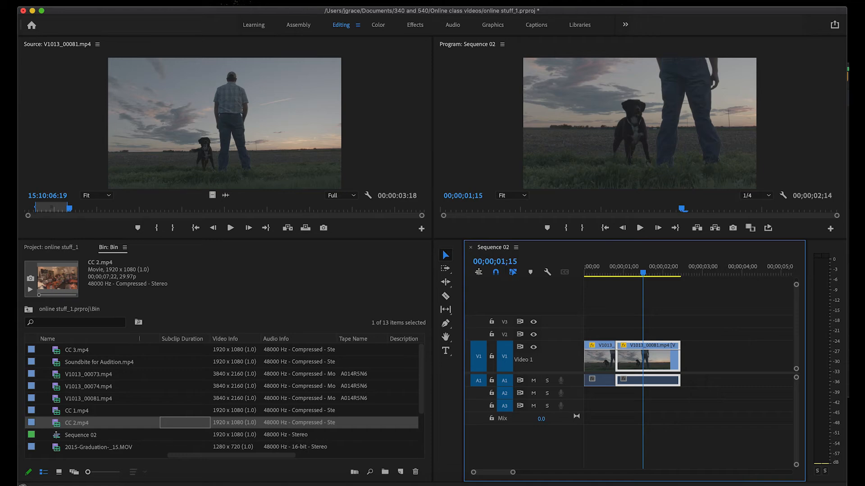
pyautogui.click(297, 1)
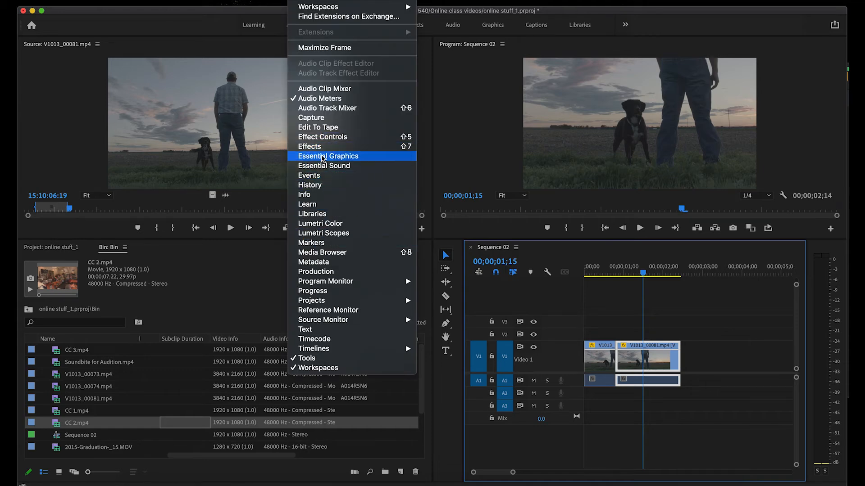
pyautogui.click(322, 137)
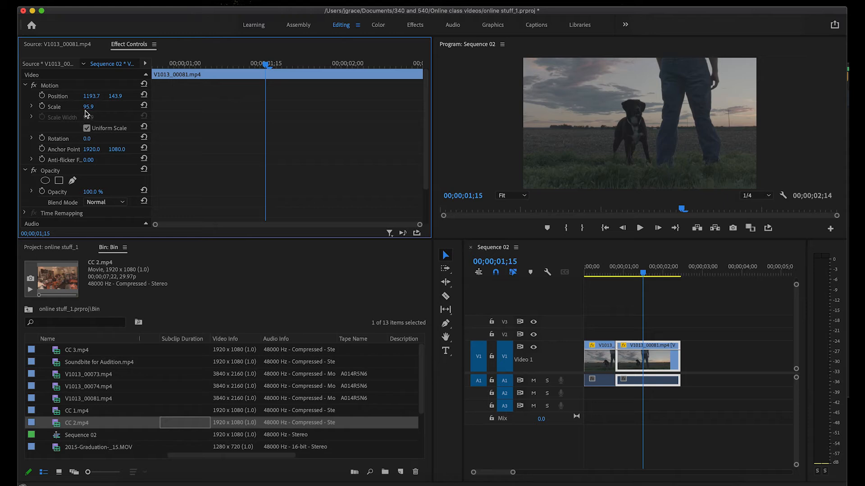
# Step: Try enlarging the second part to a scale of 118.3, and undo the scaling
pyautogui.click(563, 154)
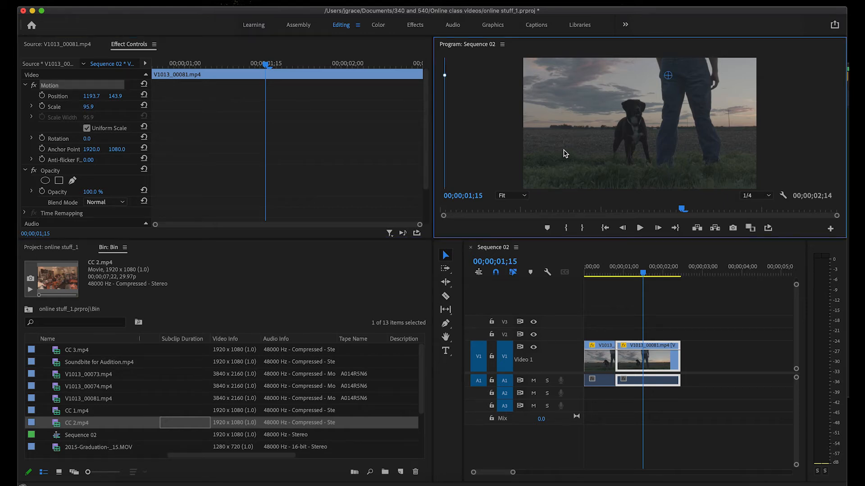
pyautogui.moveTo(445, 75); pyautogui.dragTo(393, 62)
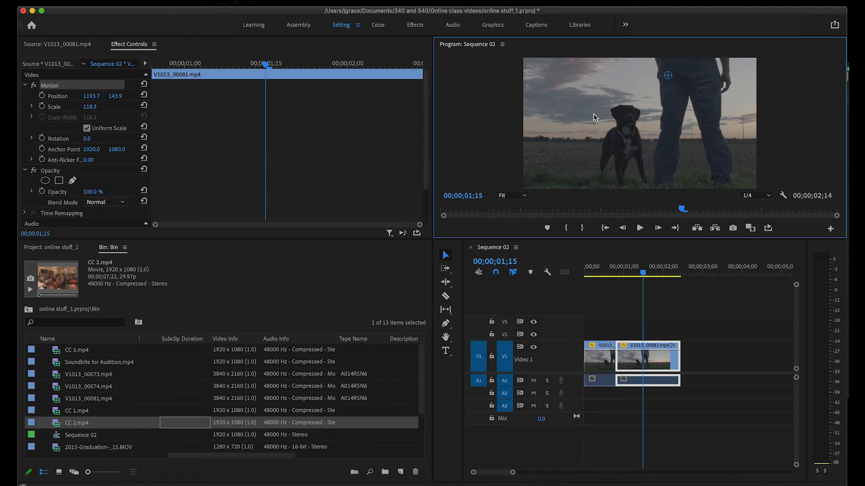
pyautogui.press('super+z')
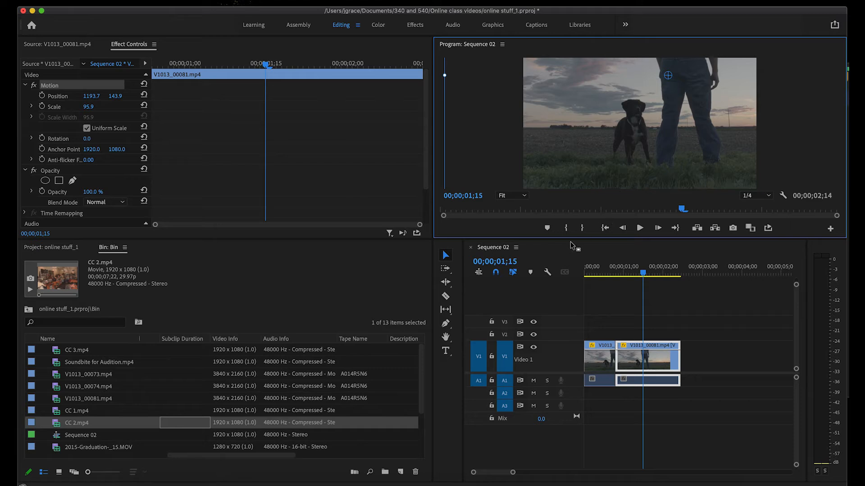
# Step: Give the monitors more height and zoom the Program Monitor out to 25% to show the second part's full picture outline
pyautogui.moveTo(574, 240); pyautogui.dragTo(574, 273)
pyautogui.click(524, 229)
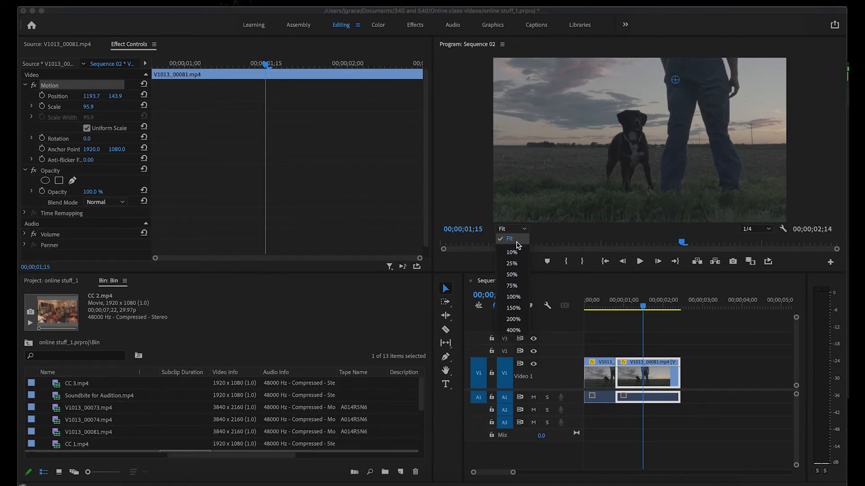
pyautogui.click(514, 278)
pyautogui.click(518, 230)
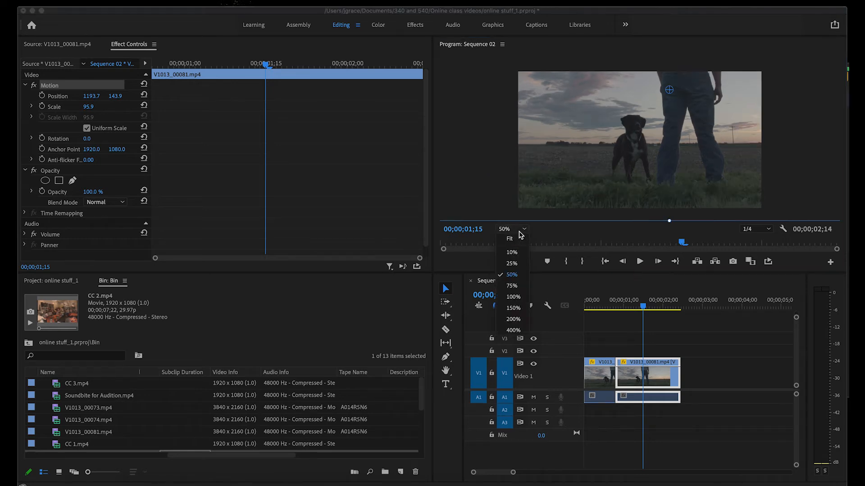
pyautogui.click(512, 265)
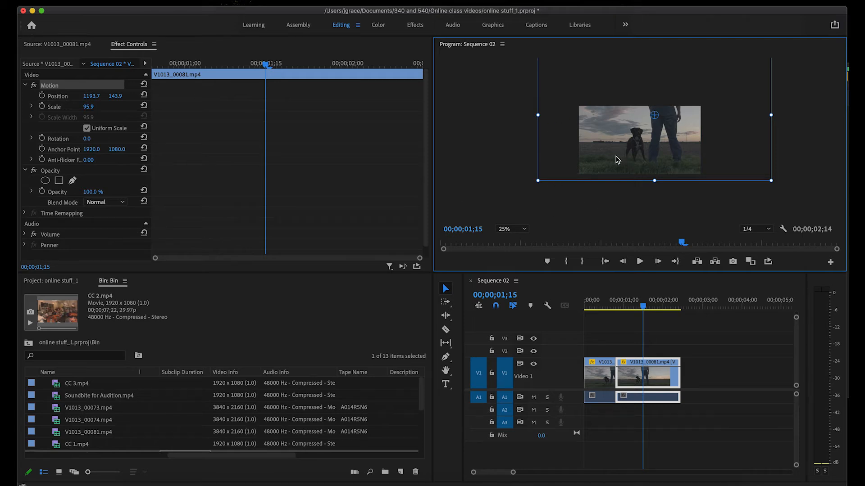
# Step: Compare the framing and Motion values of the two parts by moving the playhead between them
pyautogui.click(649, 308)
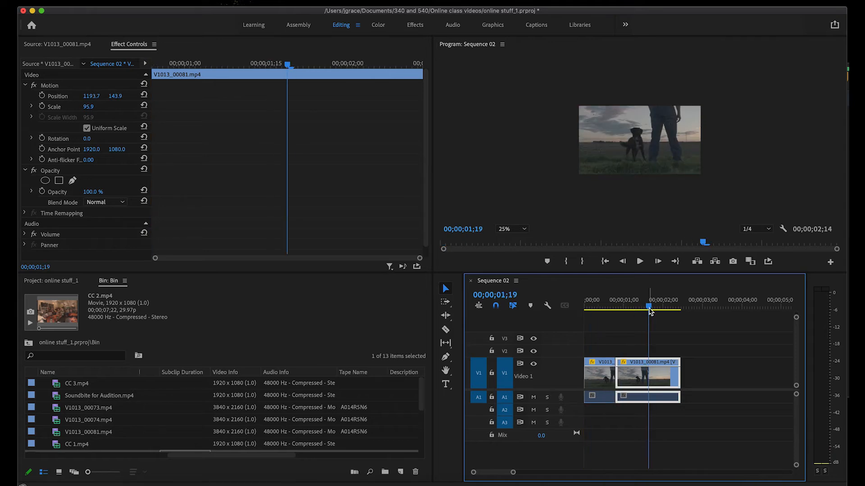
pyautogui.press('Home')
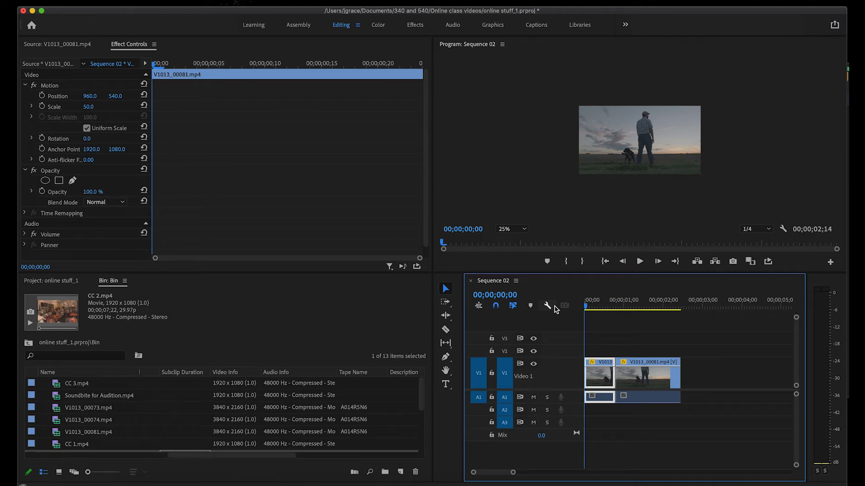
pyautogui.click(609, 307)
pyautogui.click(650, 327)
pyautogui.click(645, 308)
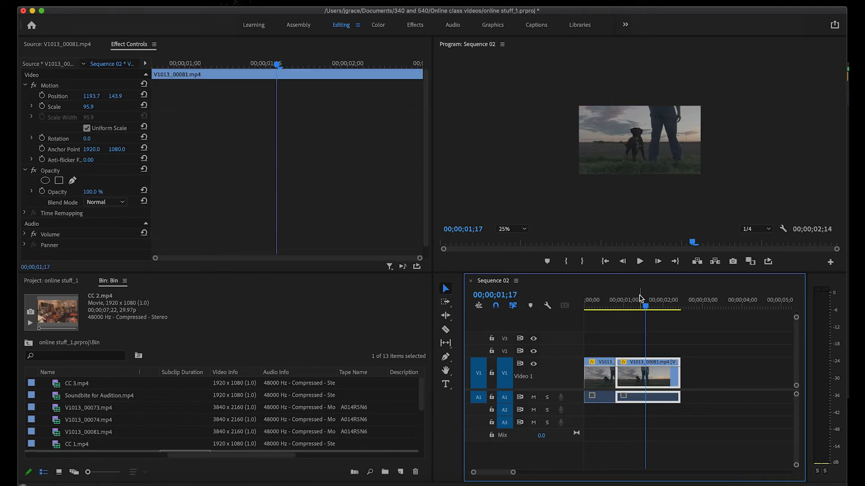
# Step: Load V1013_00081.mp4 from the bin into the Source Monitor and add it to V1 and A1 directly after the second part
pyautogui.click(127, 434)
pyautogui.doubleClick(122, 435)
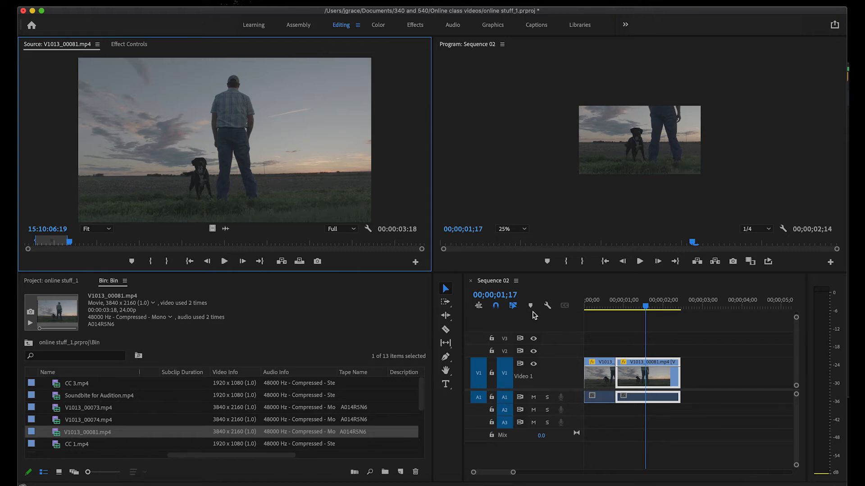
pyautogui.moveTo(255, 160); pyautogui.dragTo(684, 373)
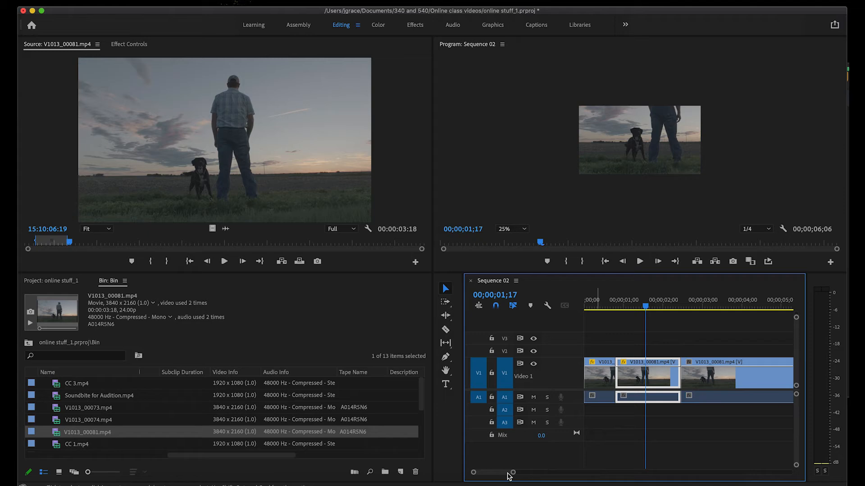
# Step: Set the newly added third clip on V1 to the sequence's frame size
pyautogui.moveTo(512, 473); pyautogui.dragTo(563, 476)
pyautogui.click(631, 308)
pyautogui.moveTo(632, 307); pyautogui.dragTo(645, 308)
pyautogui.rightClick(661, 379)
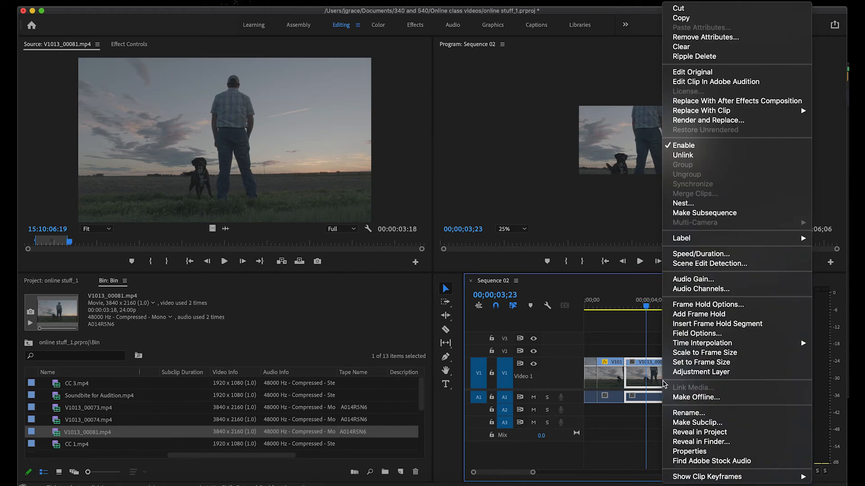
pyautogui.click(687, 362)
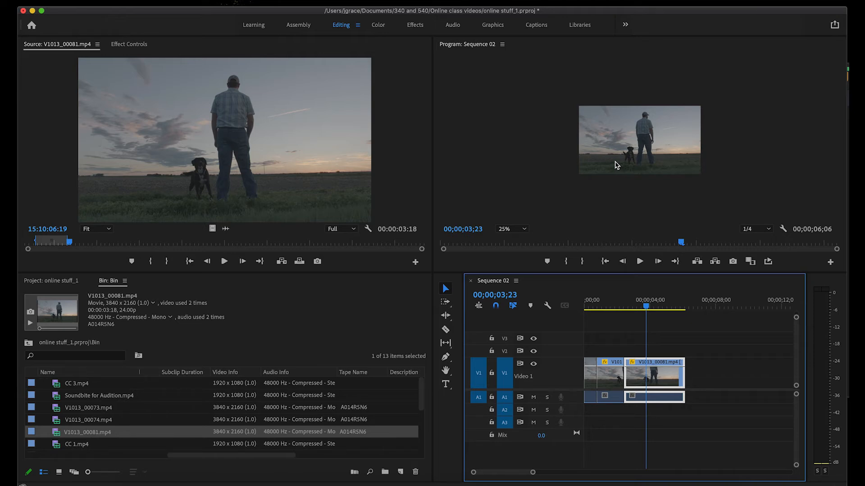
# Step: Return the Program Monitor zoom to Fit, and enlarge the third clip and shift its picture left to reframe the man and dog
pyautogui.click(511, 229)
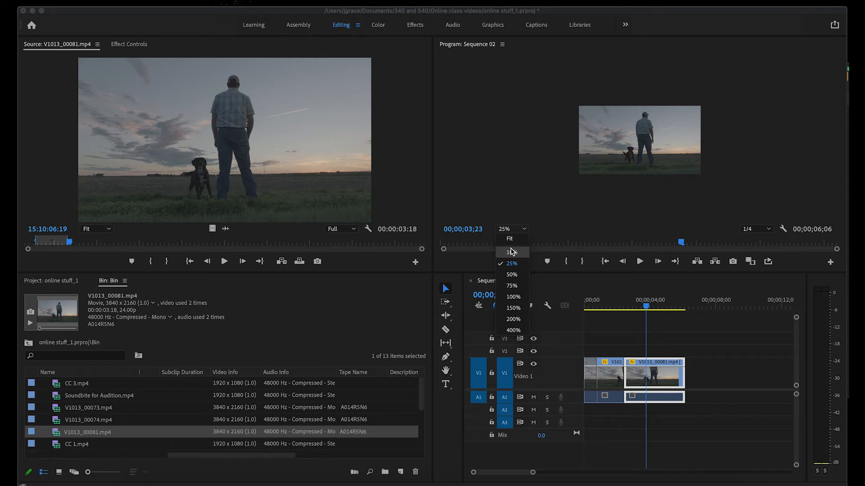
pyautogui.click(512, 247)
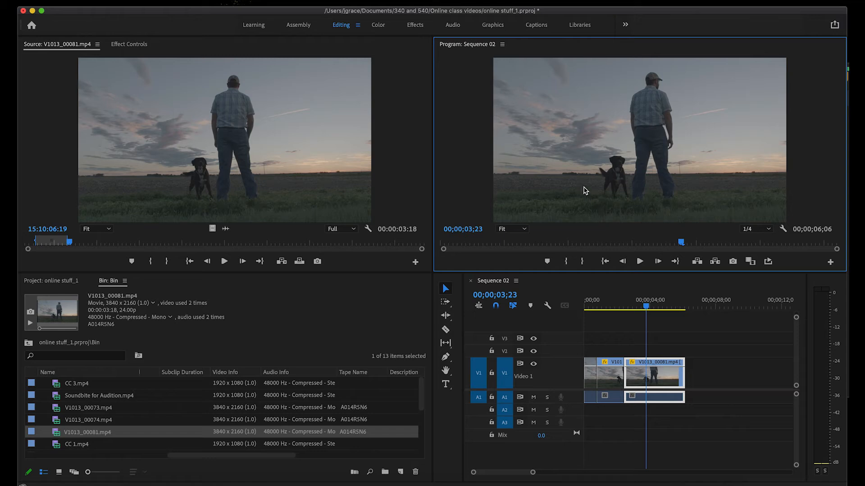
pyautogui.click(571, 161)
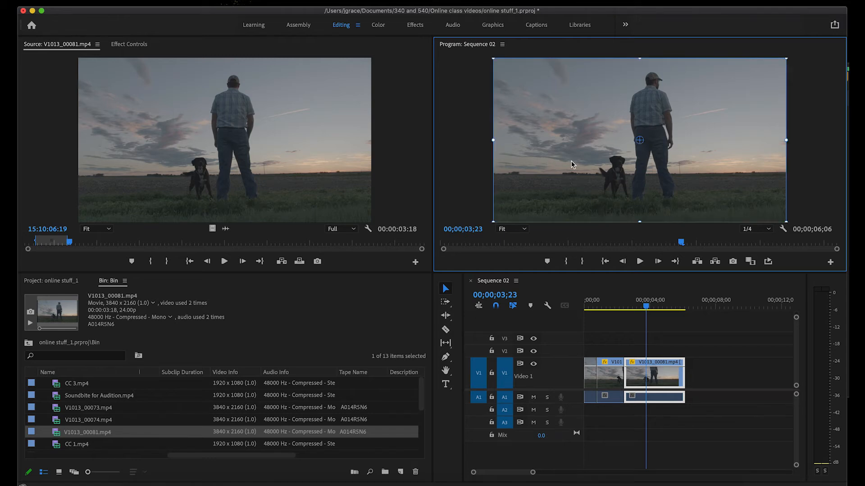
pyautogui.moveTo(493, 142); pyautogui.dragTo(456, 141)
pyautogui.moveTo(538, 136); pyautogui.dragTo(503, 144)
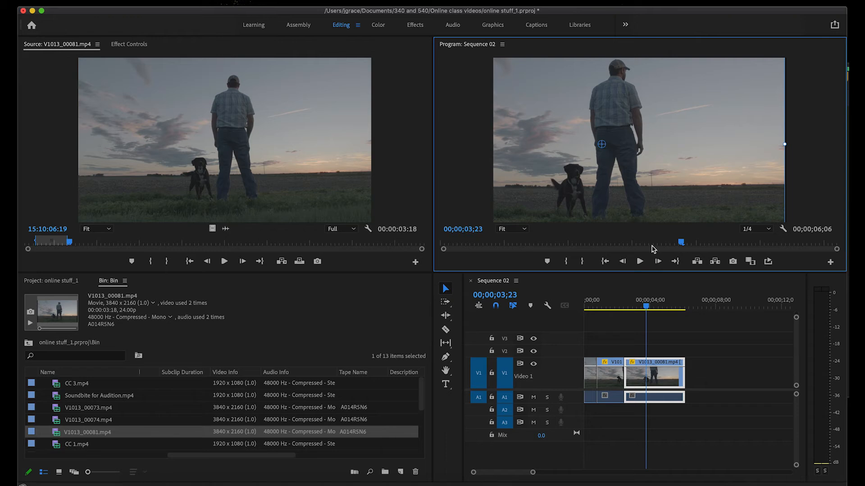
# Step: Shift the third clip's picture slightly right and down, to a Position of about 751, 640
pyautogui.moveTo(534, 163); pyautogui.dragTo(534, 167)
pyautogui.moveTo(645, 307)
pyautogui.mouseDown()
pyautogui.moveTo(624, 306)
pyautogui.moveTo(632, 306)
pyautogui.mouseUp()
pyautogui.click(743, 170)
pyautogui.moveTo(707, 187)
pyautogui.mouseDown()
pyautogui.moveTo(716, 186)
pyautogui.moveTo(699, 179)
pyautogui.moveTo(719, 190)
pyautogui.moveTo(779, 185)
pyautogui.moveTo(712, 194)
pyautogui.mouseUp()
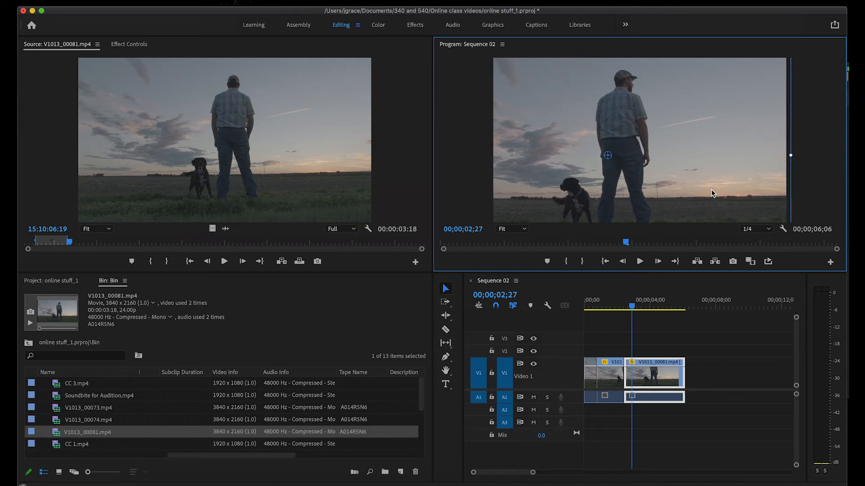
# Step: Turn on Position keyframing for the third clip at its first frame, 00;00;02;14
pyautogui.moveTo(533, 472); pyautogui.dragTo(512, 472)
pyautogui.press('Up')
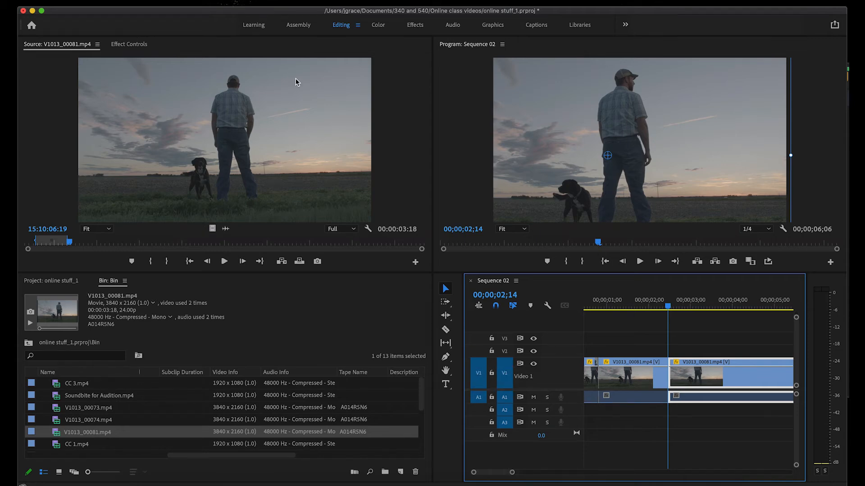
pyautogui.click(129, 45)
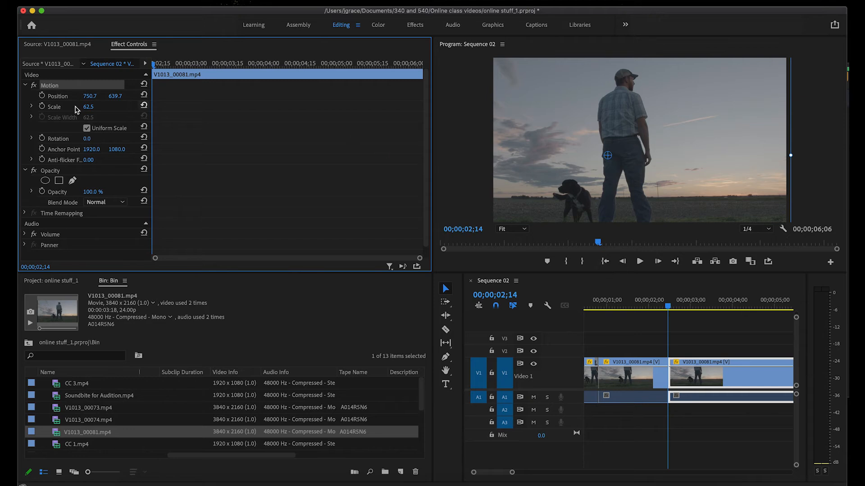
pyautogui.click(46, 97)
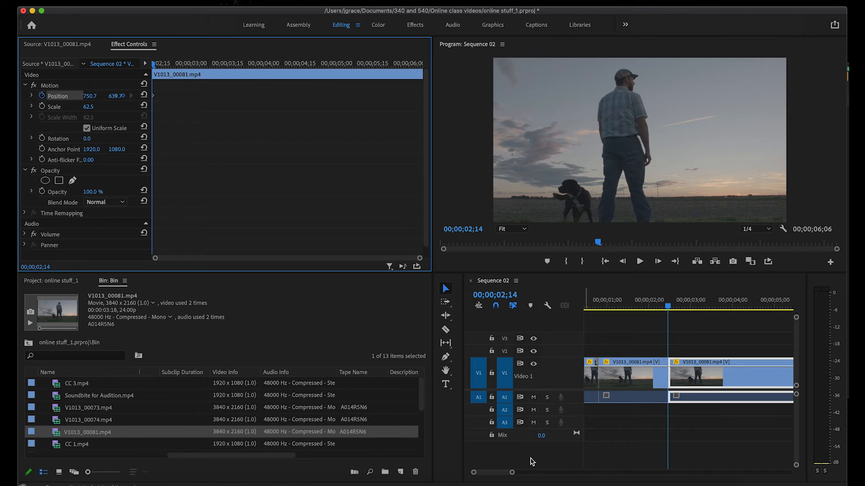
# Step: Add a second Position keyframe at 00;00;06;02 with the picture shifted right to about 1189 horizontally, and move that keyframe to the clip's end
pyautogui.moveTo(512, 473); pyautogui.dragTo(533, 473)
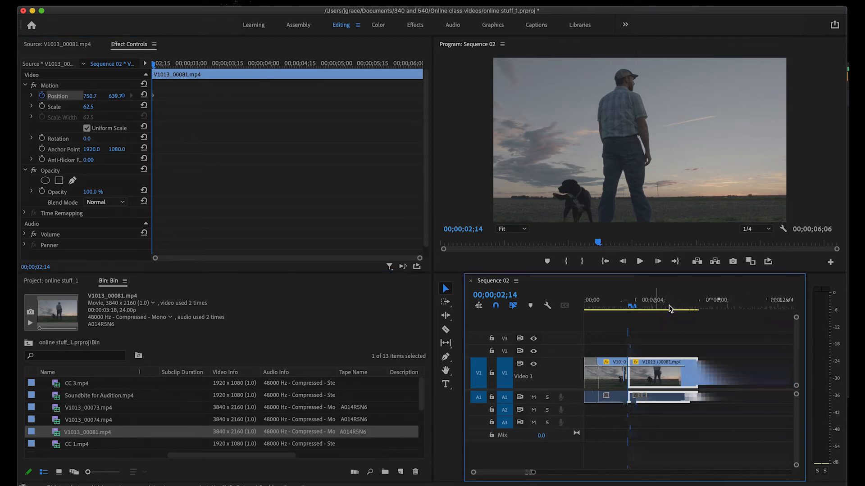
pyautogui.moveTo(629, 313); pyautogui.dragTo(684, 314)
pyautogui.press('Up')
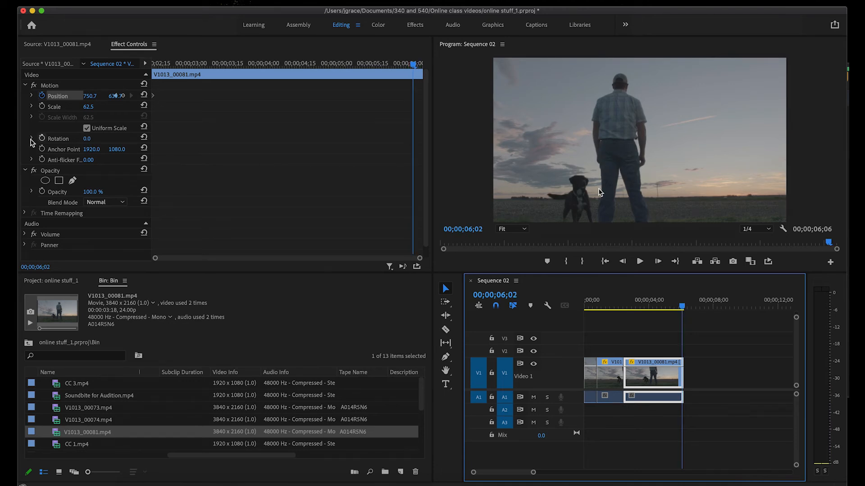
pyautogui.click(553, 161)
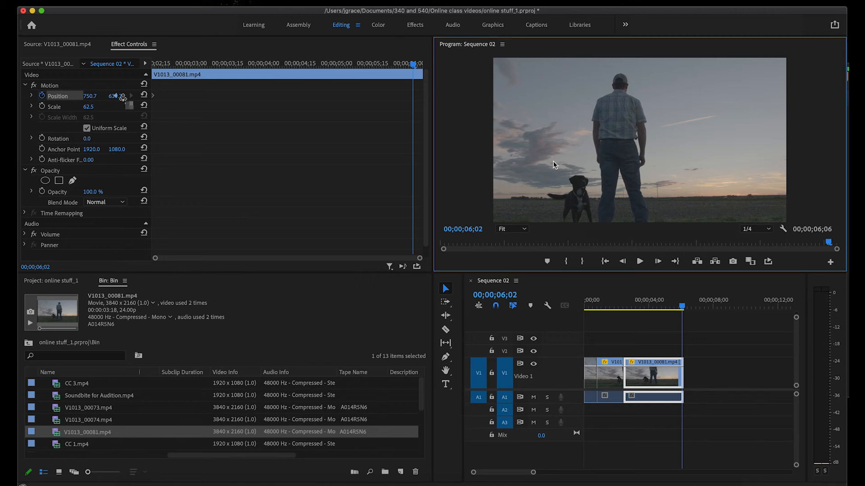
pyautogui.moveTo(553, 161); pyautogui.dragTo(620, 160)
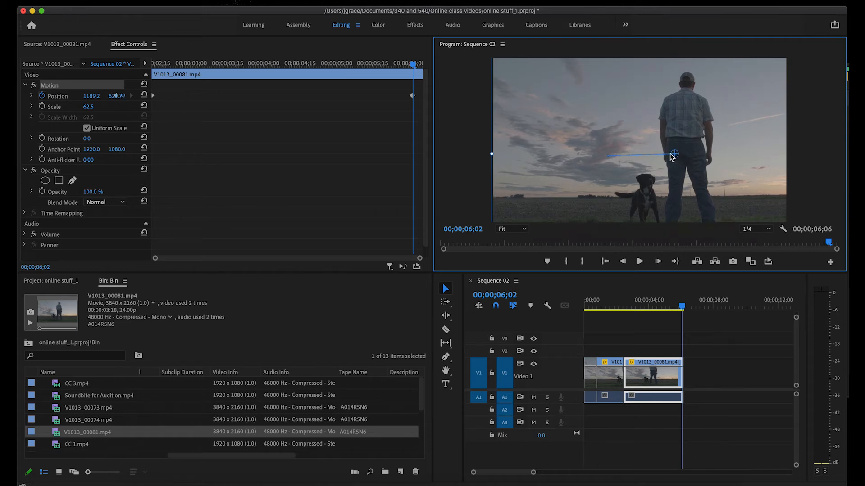
pyautogui.moveTo(613, 175); pyautogui.dragTo(612, 175)
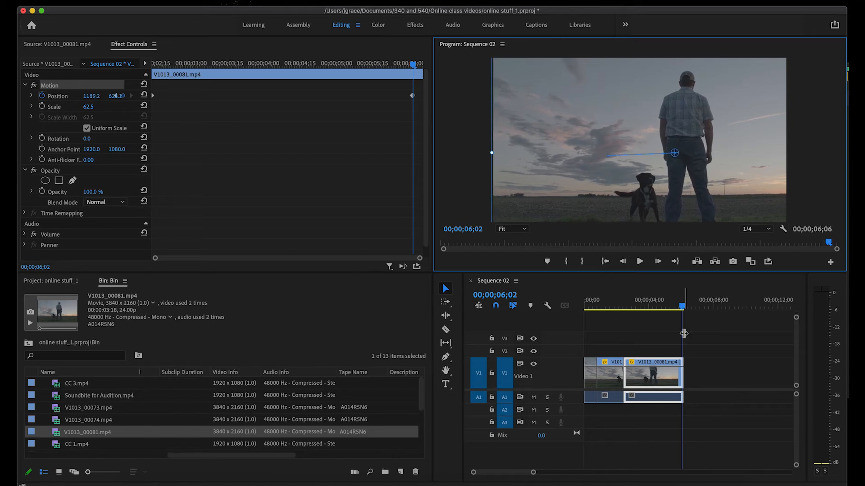
pyautogui.moveTo(417, 97); pyautogui.dragTo(423, 100)
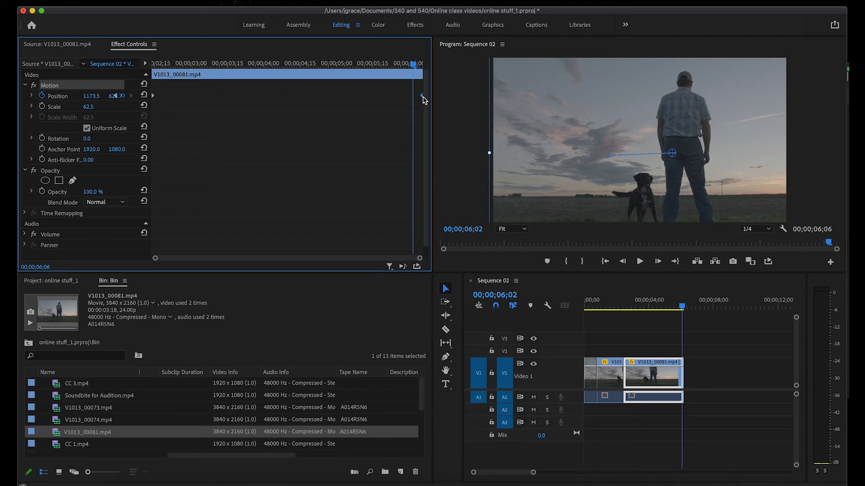
# Step: Play the third clip from its start and scrub through it to review the animated pan
pyautogui.moveTo(617, 308); pyautogui.dragTo(626, 309)
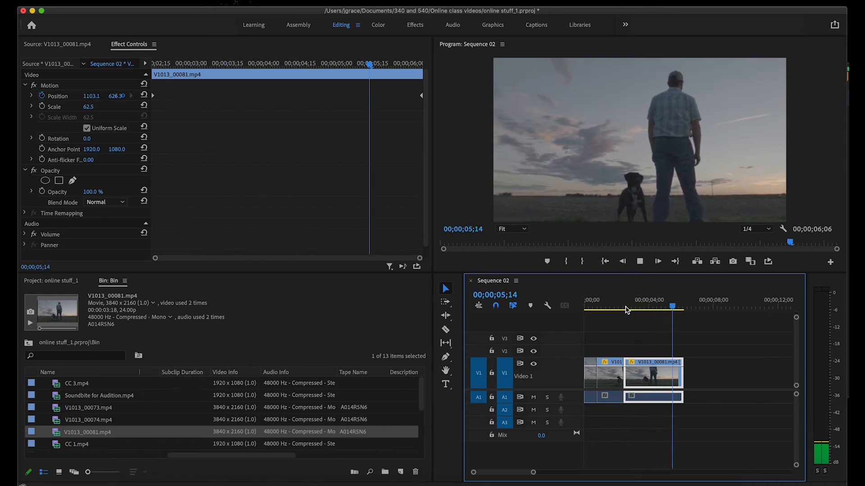
pyautogui.press('space')
pyautogui.moveTo(678, 307); pyautogui.dragTo(643, 306)
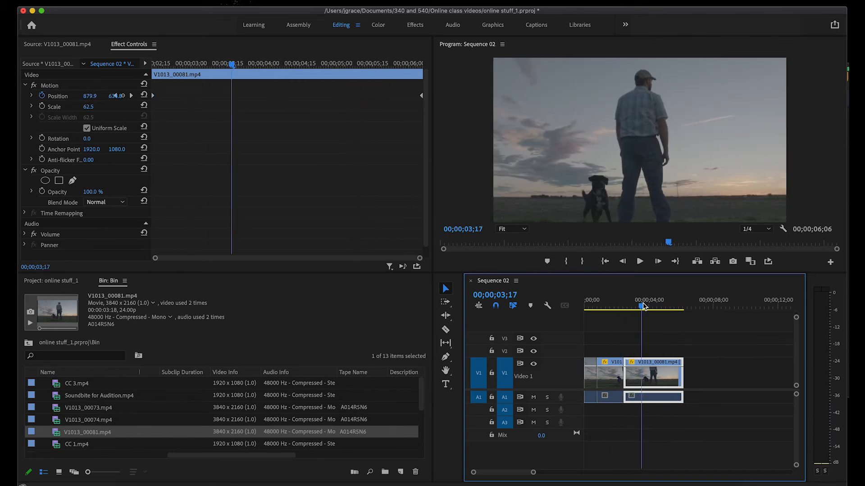
pyautogui.moveTo(643, 306); pyautogui.dragTo(648, 307)
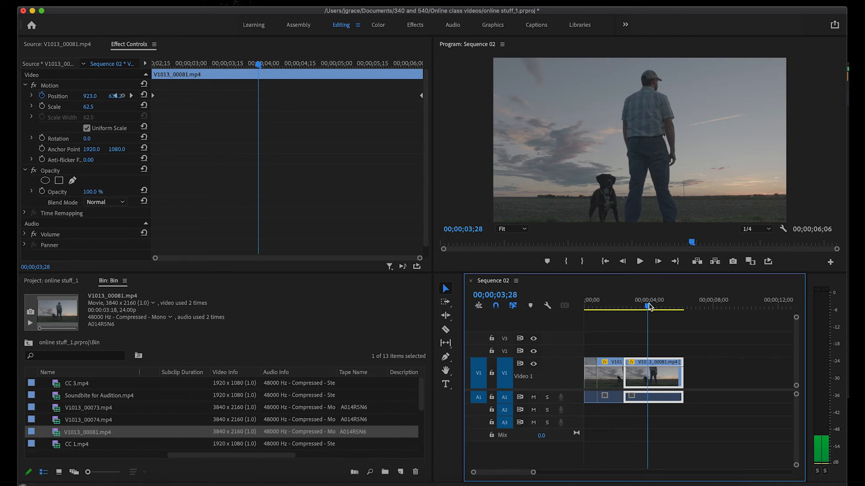
pyautogui.moveTo(649, 307); pyautogui.dragTo(667, 314)
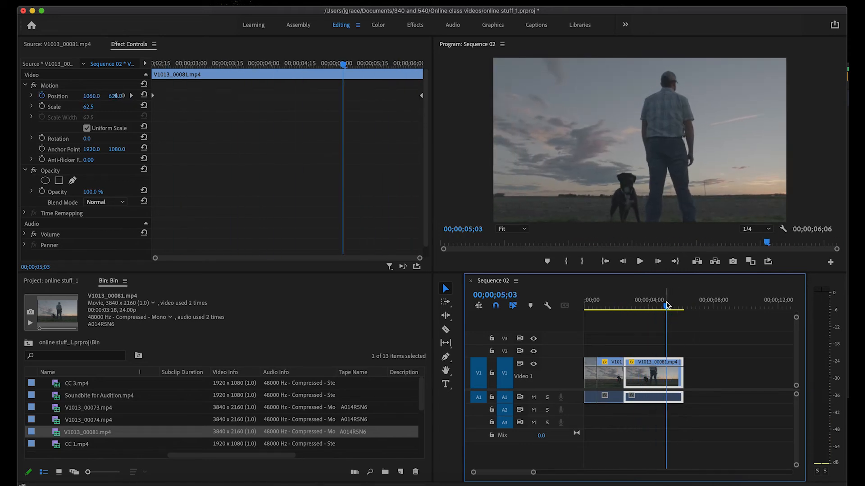
pyautogui.moveTo(668, 308); pyautogui.dragTo(648, 305)
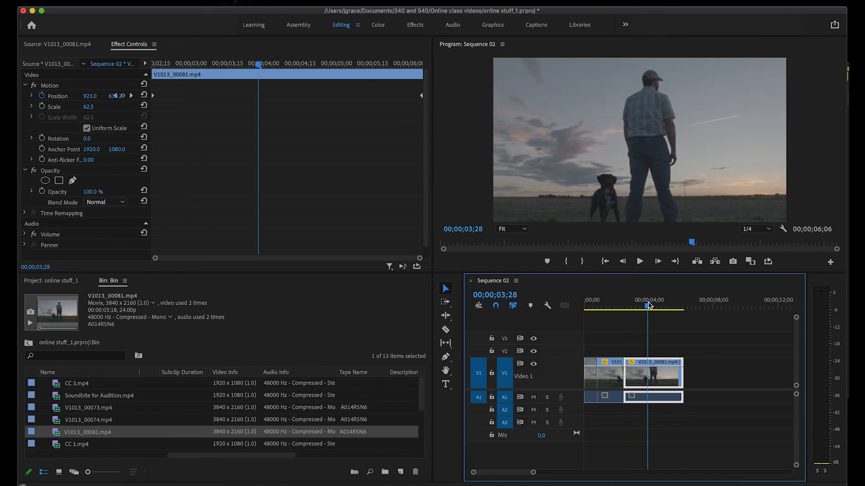
# Step: Delete the third clip's end Position keyframe
pyautogui.click(412, 97)
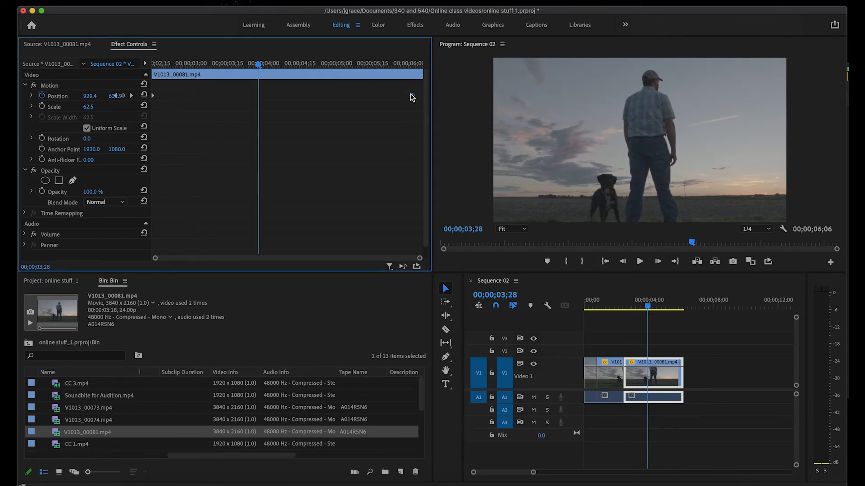
pyautogui.press('Delete')
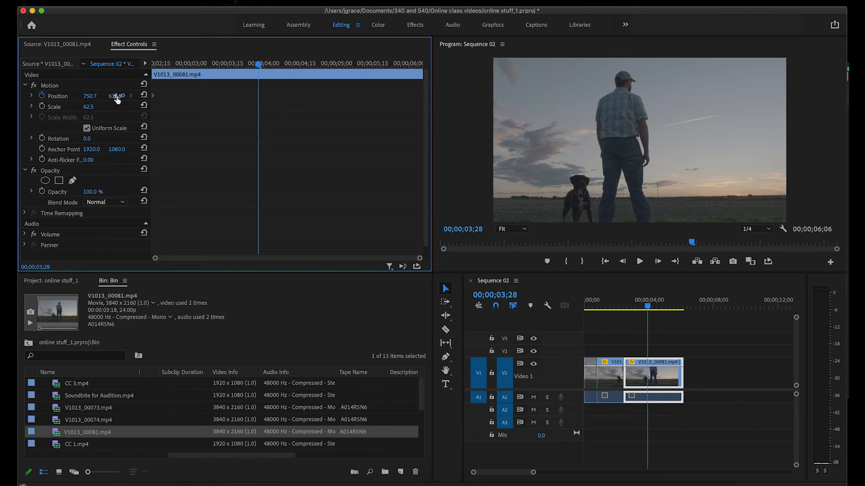
# Step: Widen the Effect Controls property area, return to the first Position keyframe and turn on Scale keyframing there
pyautogui.moveTo(150, 87); pyautogui.dragTo(195, 89)
pyautogui.click(160, 95)
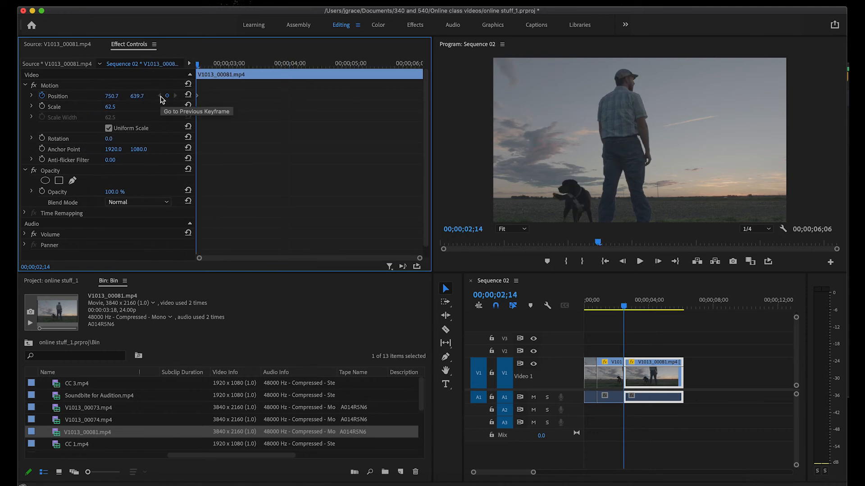
pyautogui.click(42, 106)
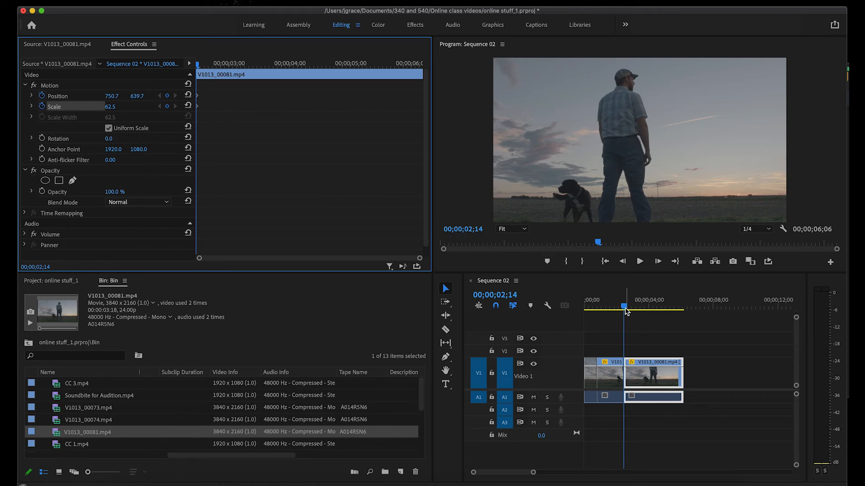
# Step: At 00;00;06;01, shift the picture right and enlarge it to keyframe Position at about 1282, 686 and Scale at 69.4
pyautogui.moveTo(623, 308); pyautogui.dragTo(681, 316)
pyautogui.click(635, 202)
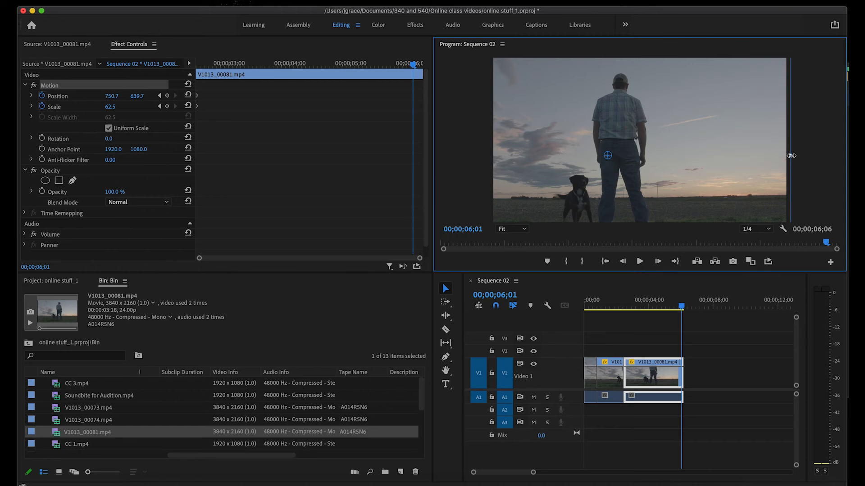
pyautogui.moveTo(714, 146); pyautogui.dragTo(773, 139)
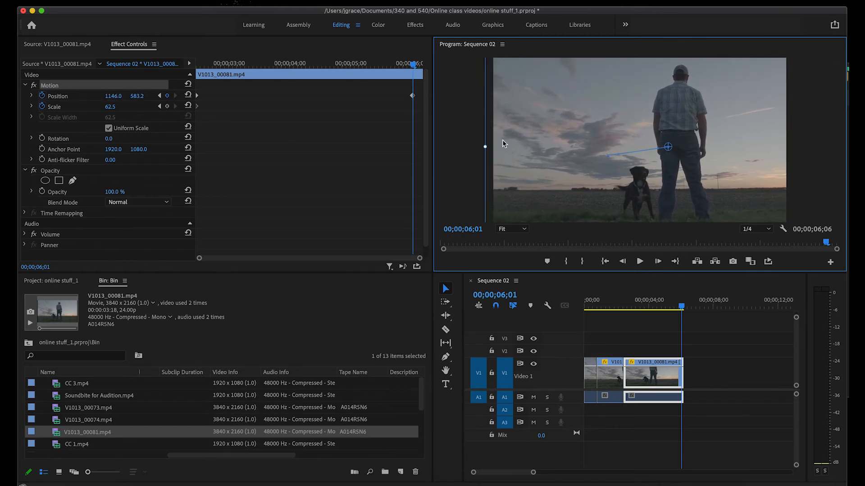
pyautogui.moveTo(485, 146); pyautogui.dragTo(465, 147)
pyautogui.moveTo(564, 124); pyautogui.dragTo(538, 120)
pyautogui.moveTo(634, 118); pyautogui.dragTo(613, 129)
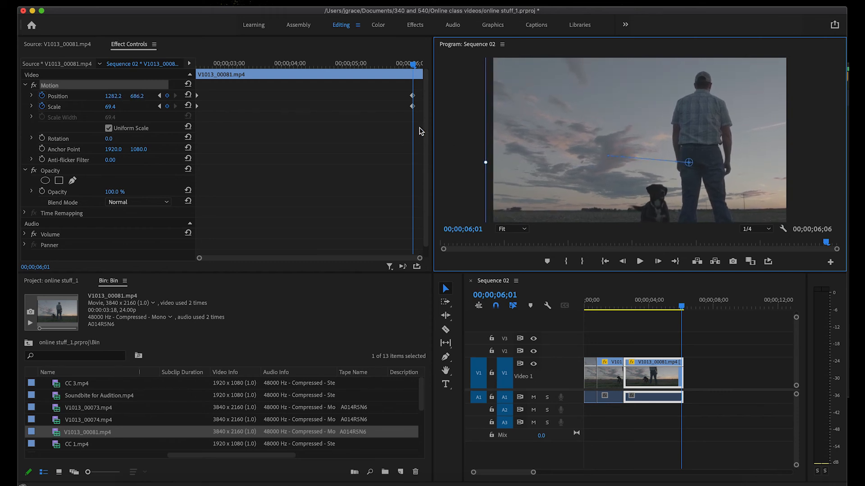
# Step: Play and scrub the third clip to review the combined pan and zoom
pyautogui.click(632, 307)
pyautogui.press('space')
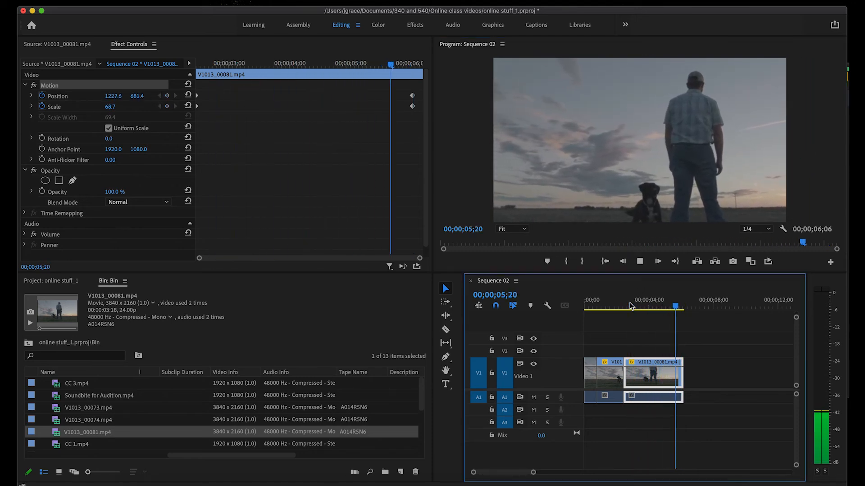
pyautogui.moveTo(684, 307); pyautogui.dragTo(639, 307)
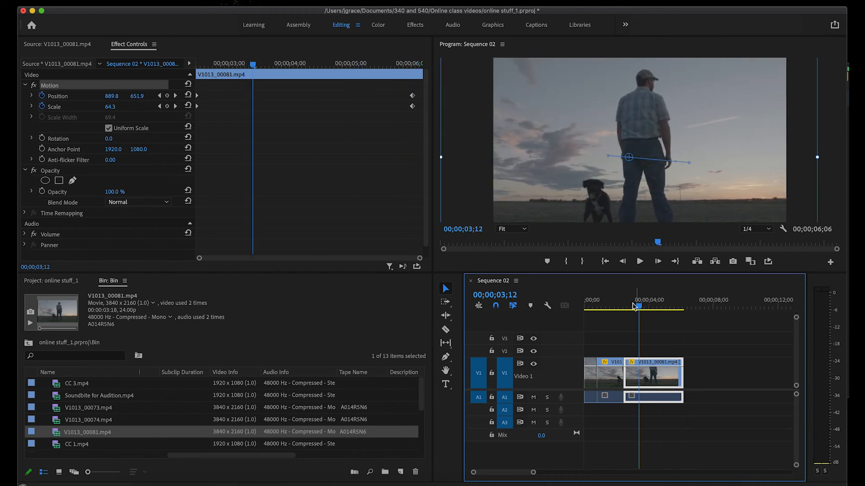
# Step: Move the end Position and Scale keyframes together to 00;00;04;09, and play the faster move
pyautogui.moveTo(404, 91); pyautogui.dragTo(307, 106)
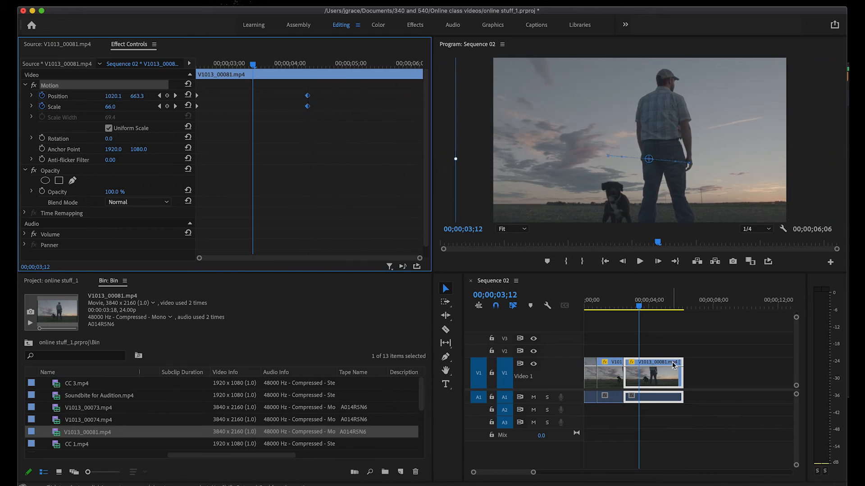
pyautogui.click(626, 309)
pyautogui.press('space')
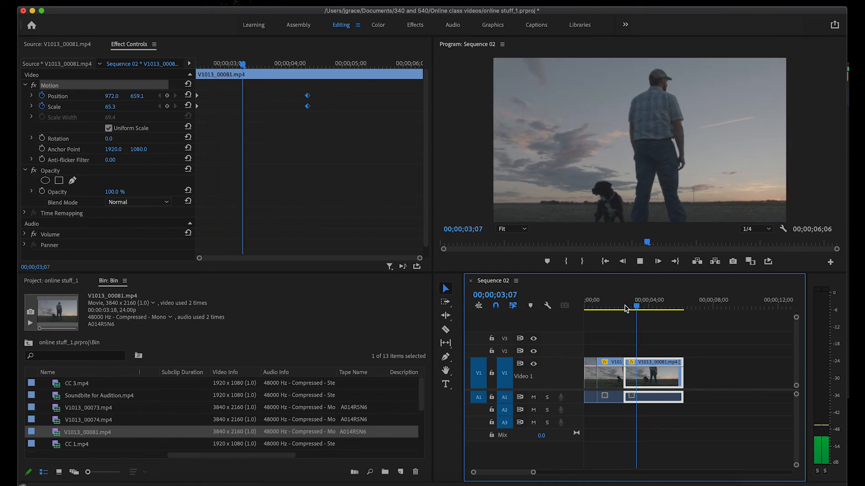
pyautogui.press('space')
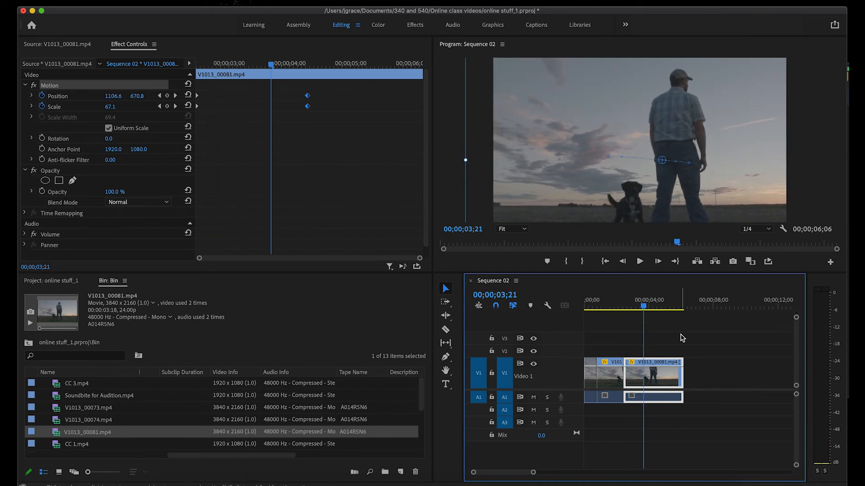
# Step: At 00;00;03;07, reframe on the dog with intermediate keyframes for Position at about 1308, 320 and Scale at 80.9
pyautogui.moveTo(644, 309)
pyautogui.mouseDown()
pyautogui.moveTo(674, 312)
pyautogui.moveTo(585, 301)
pyautogui.moveTo(636, 309)
pyautogui.mouseUp()
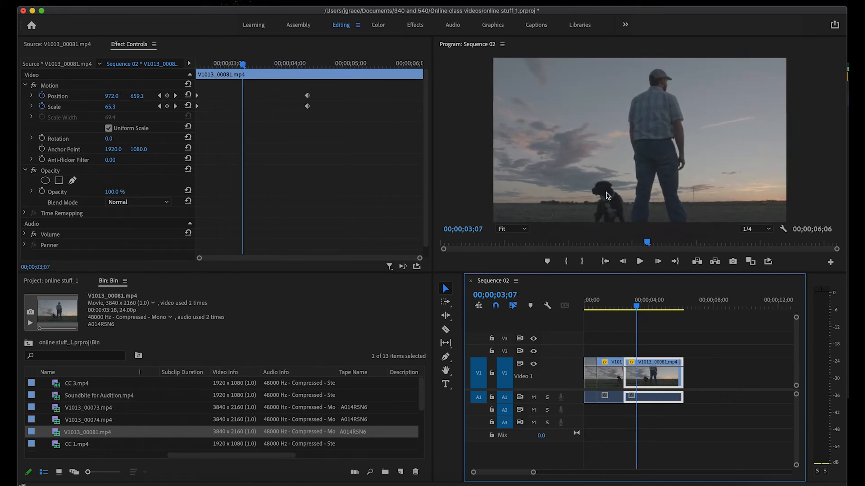
pyautogui.click(628, 185)
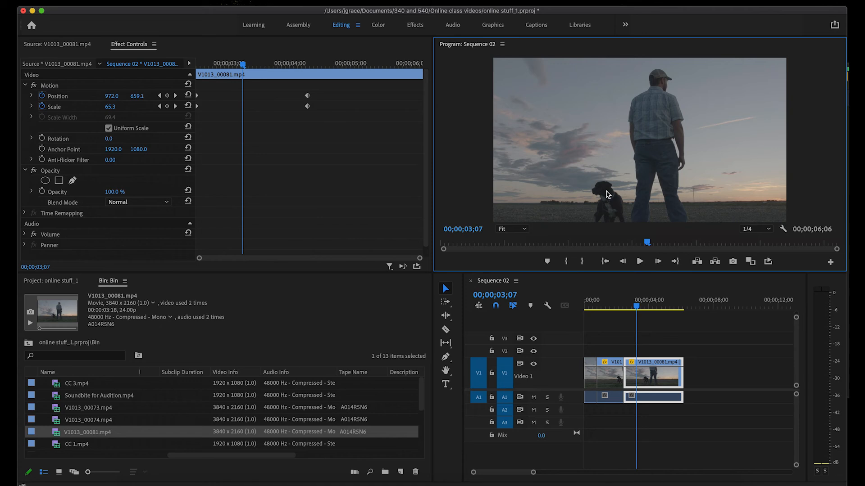
pyautogui.moveTo(628, 185); pyautogui.dragTo(662, 152)
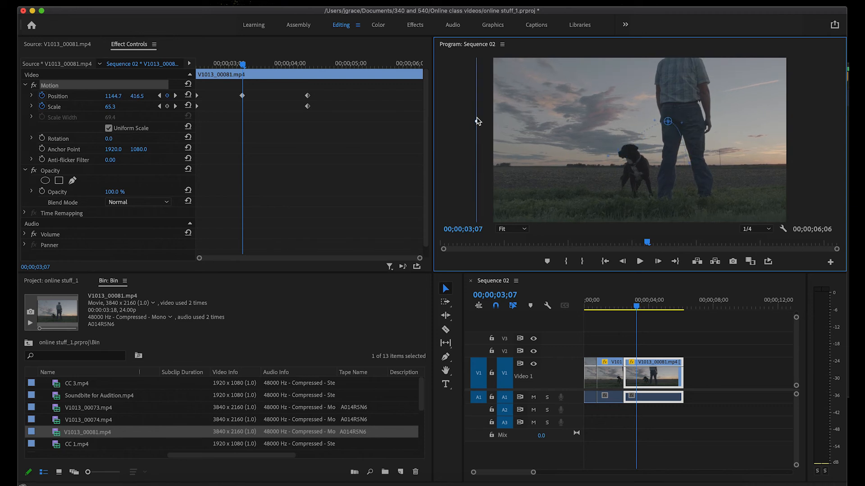
pyautogui.moveTo(476, 121); pyautogui.dragTo(467, 121)
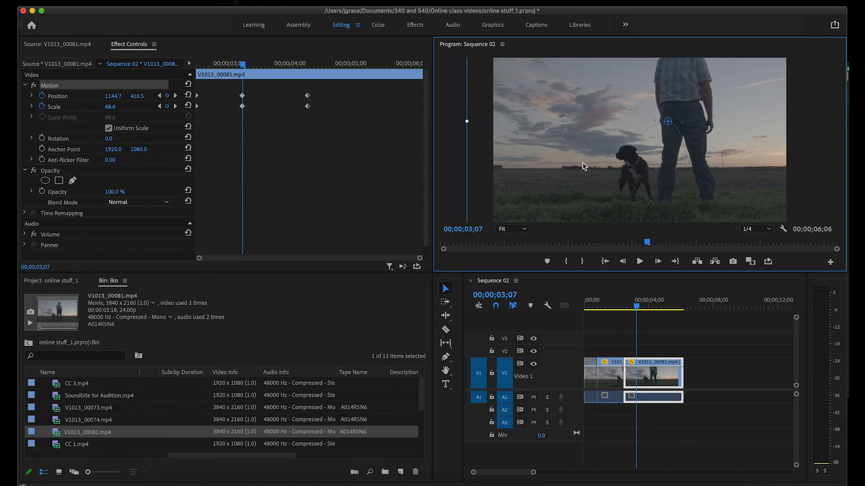
pyautogui.moveTo(592, 170); pyautogui.dragTo(604, 171)
pyautogui.moveTo(478, 123); pyautogui.dragTo(449, 122)
pyautogui.moveTo(584, 158)
pyautogui.mouseDown()
pyautogui.moveTo(599, 149)
pyautogui.moveTo(590, 141)
pyautogui.mouseUp()
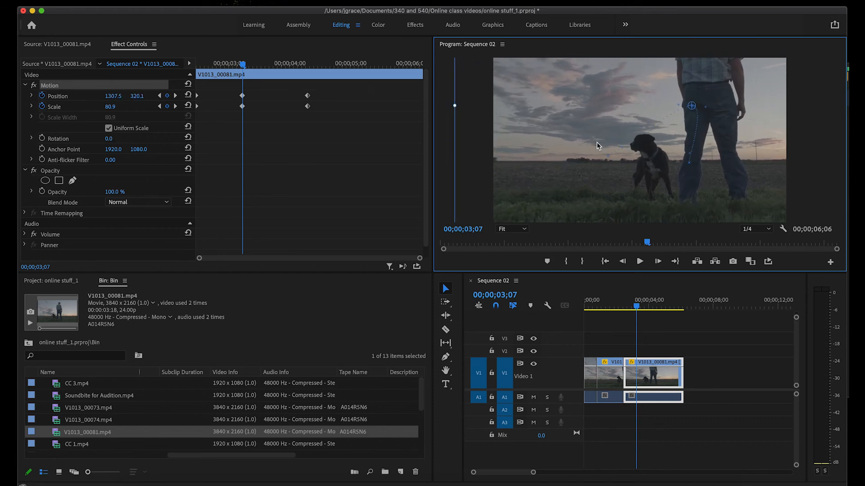
# Step: Play the third clip from its start to review the move through the dog close-up
pyautogui.moveTo(636, 307); pyautogui.dragTo(625, 309)
pyautogui.press('space')
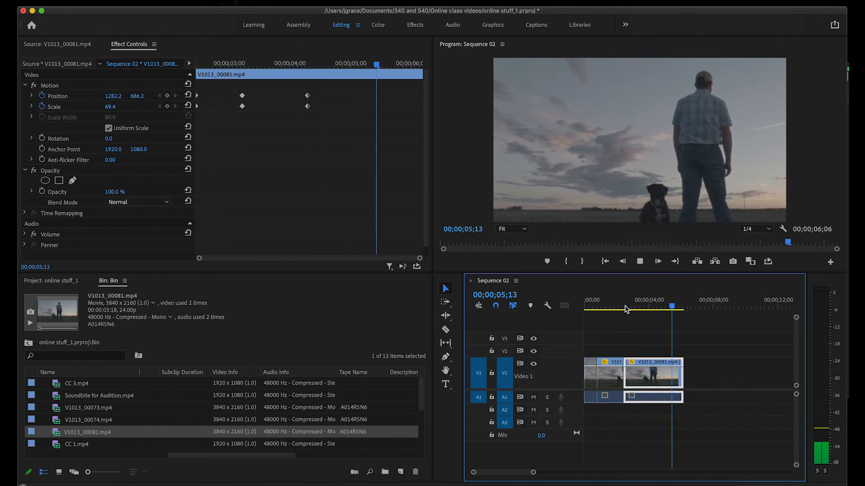
pyautogui.click(630, 309)
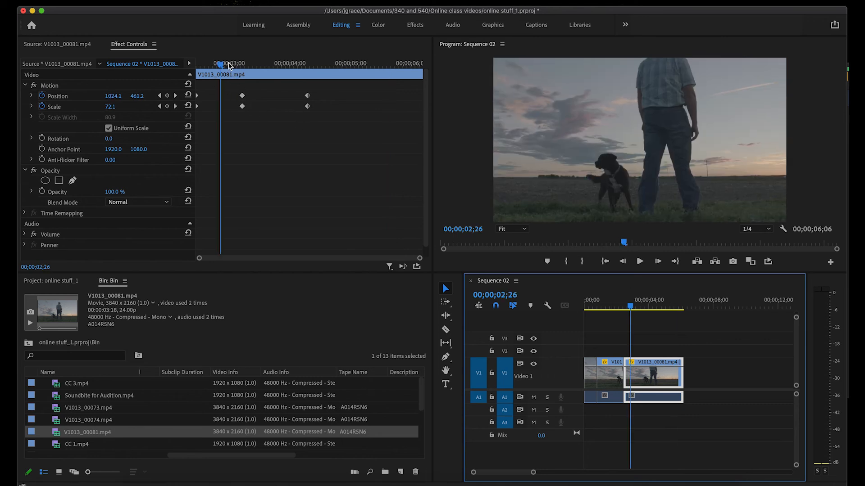
# Step: Delete the middle Position and Scale keyframes and go to the last Position keyframe
pyautogui.moveTo(230, 65); pyautogui.dragTo(251, 118)
pyautogui.press('Delete')
pyautogui.click(175, 95)
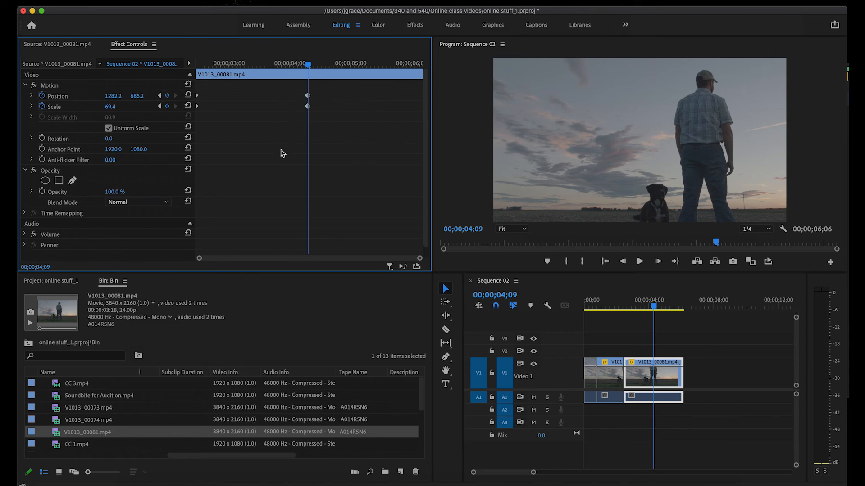
# Step: Delete the third clip's remaining Position and Scale keyframes, and turn off animation for both properties at the clip's start
pyautogui.moveTo(285, 91); pyautogui.dragTo(342, 132)
pyautogui.press('Delete')
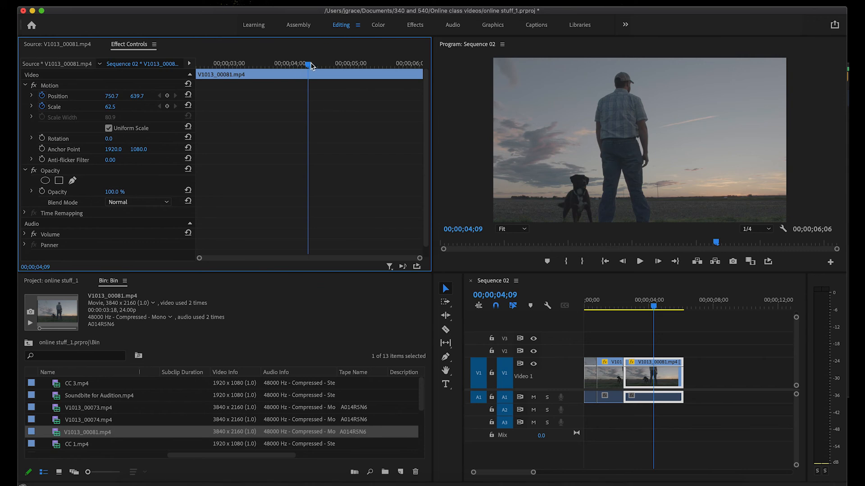
pyautogui.moveTo(311, 66); pyautogui.dragTo(151, 64)
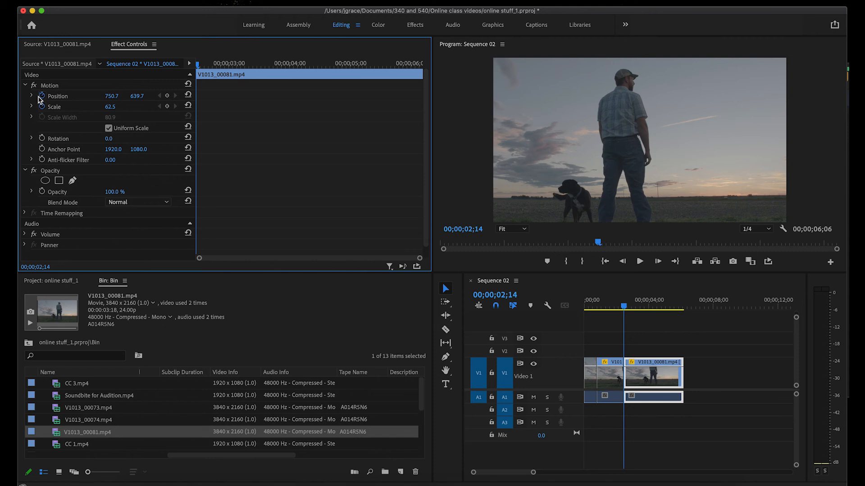
pyautogui.click(54, 106)
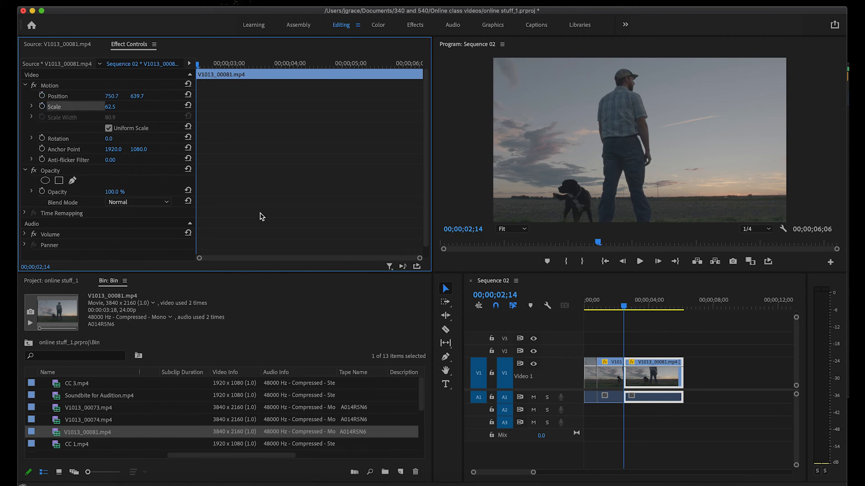
# Step: Turn on Rotation animation for the third clip with a starting keyframe at 00;00;02;19
pyautogui.click(633, 305)
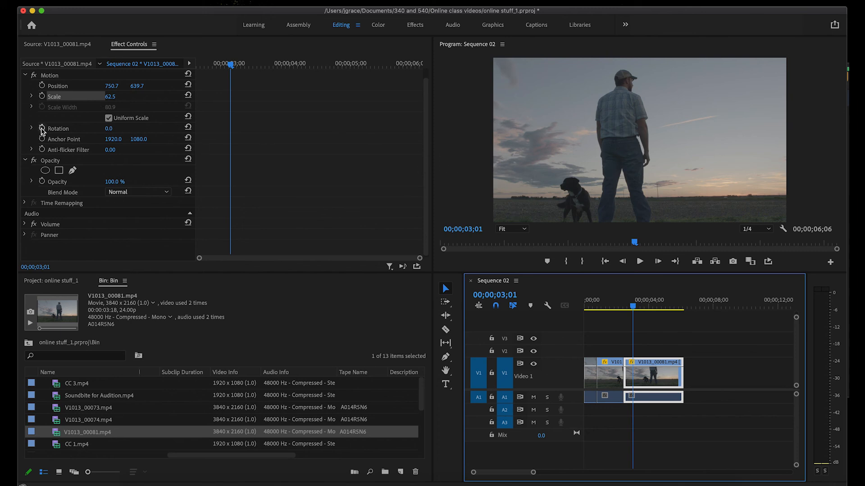
pyautogui.click(626, 310)
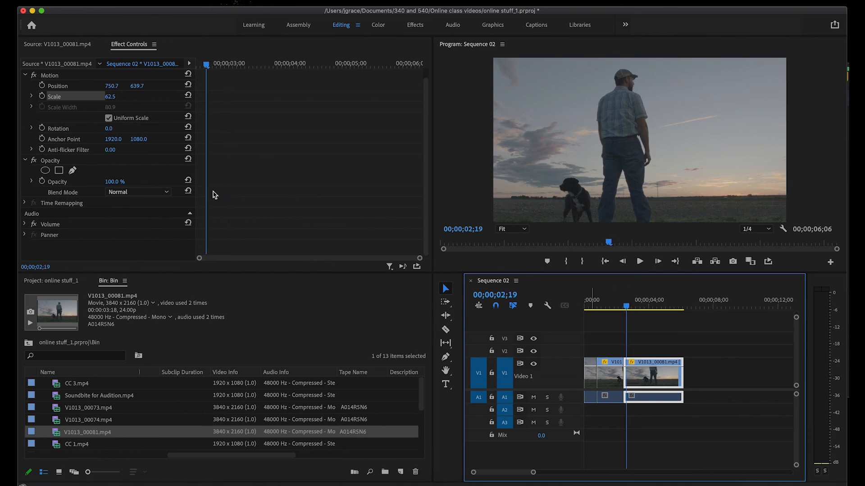
pyautogui.click(43, 128)
# Step: At 00;00;03;10, set the clip's Rotation to 8x359.0° to create the ending keyframe of the spin
pyautogui.click(627, 305)
pyautogui.moveTo(628, 307); pyautogui.dragTo(638, 309)
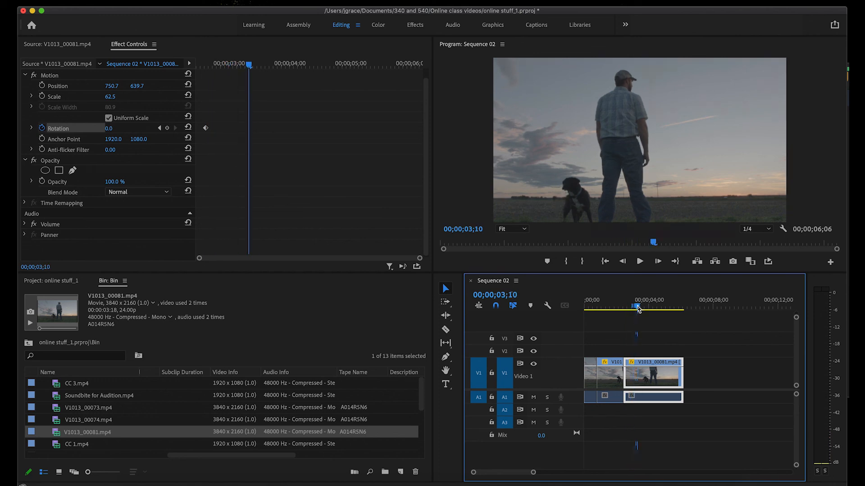
pyautogui.moveTo(109, 128)
pyautogui.mouseDown()
pyautogui.moveTo(198, 128)
pyautogui.moveTo(116, 129)
pyautogui.mouseUp()
pyautogui.click(116, 129)
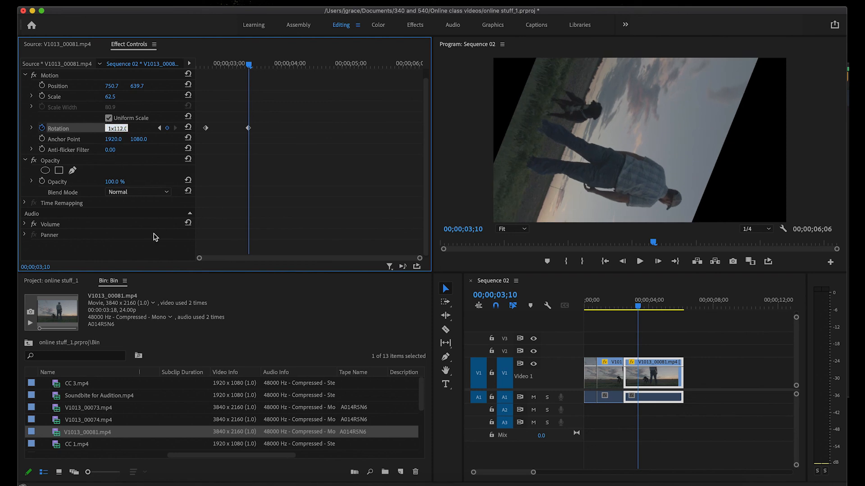
pyautogui.write('8')
pyautogui.press('Return')
pyautogui.doubleClick(118, 128)
pyautogui.write('126')
pyautogui.press('Return')
pyautogui.moveTo(116, 128); pyautogui.dragTo(185, 128)
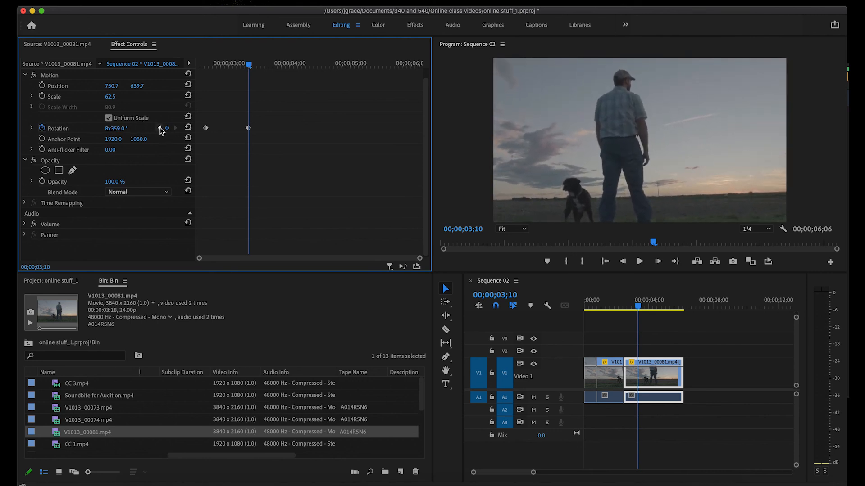
# Step: Animate Scale from a keyframe at 00;00;02;19 to 84.1 at 00;00;03;10, and reposition the shot to about 1159.3, 340.6
pyautogui.click(159, 129)
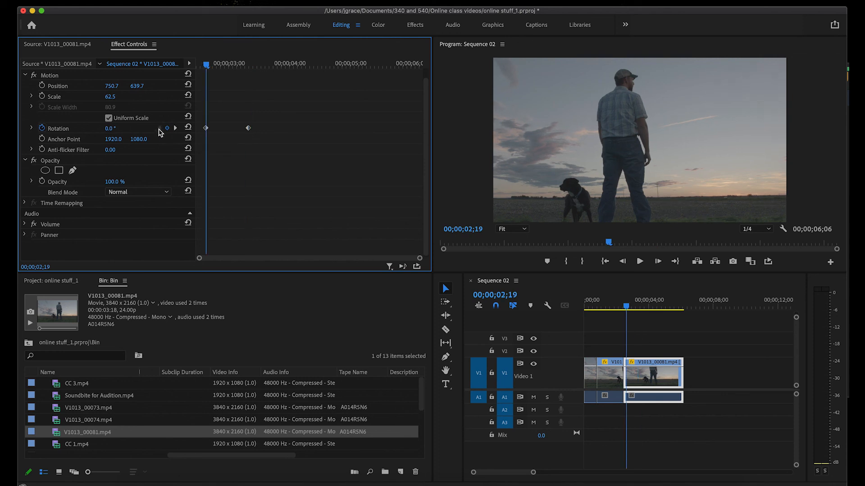
pyautogui.click(42, 96)
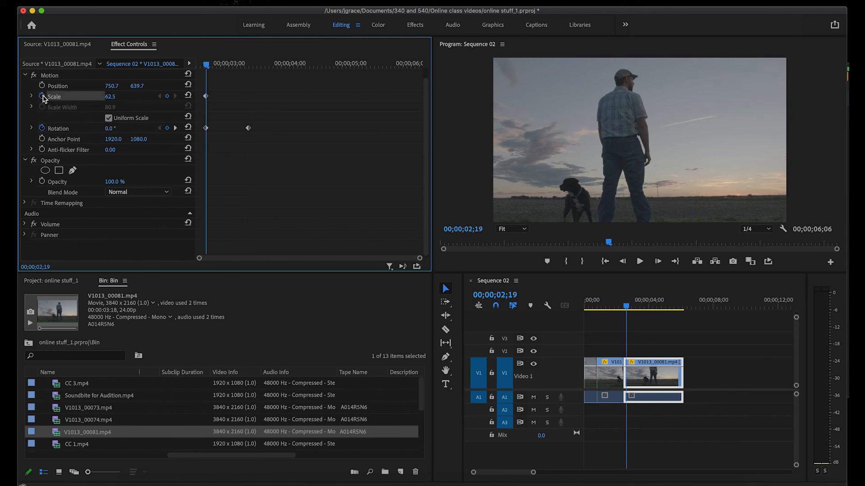
pyautogui.click(175, 129)
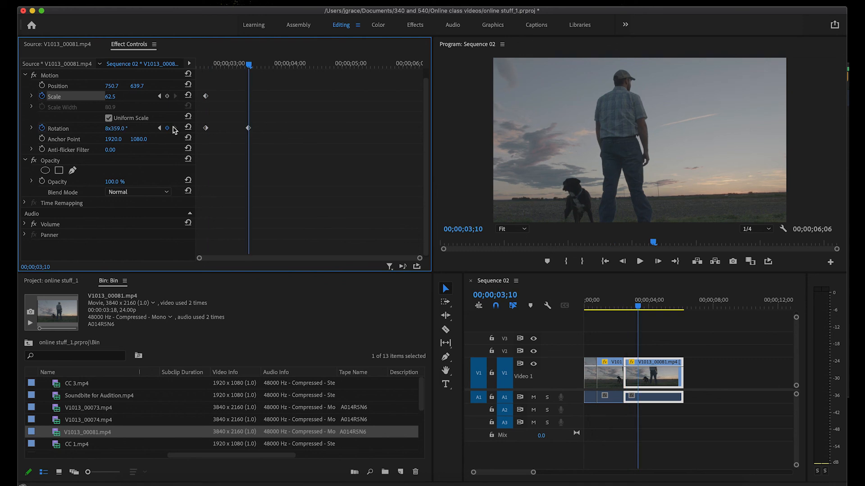
pyautogui.click(633, 137)
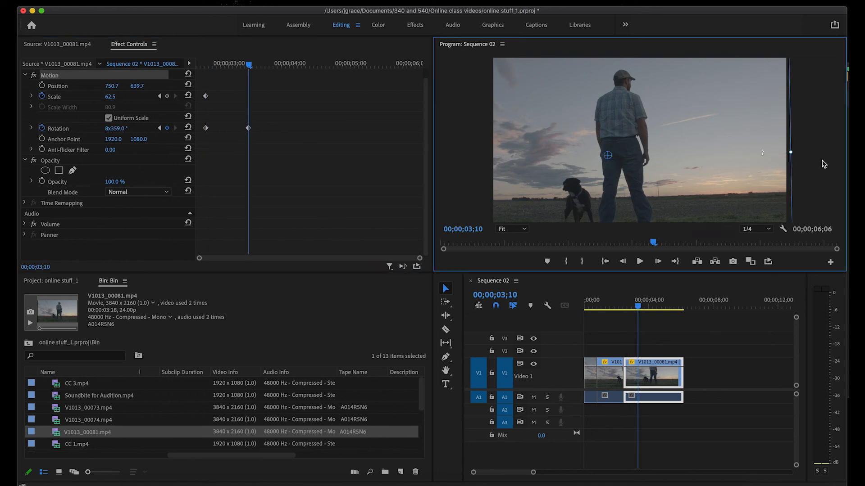
pyautogui.moveTo(791, 153); pyautogui.dragTo(834, 146)
pyautogui.moveTo(682, 148); pyautogui.dragTo(737, 110)
# Step: Play the spin and zoom from the third clip's start, and examine its frames at 00;00;02;28, 00;00;03;16 and 00;00;04;07
pyautogui.moveTo(637, 305); pyautogui.dragTo(625, 306)
pyautogui.press('space')
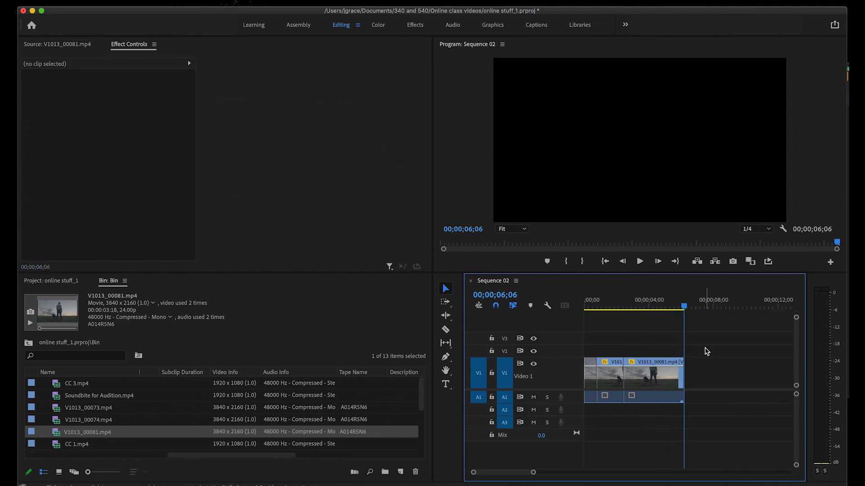
pyautogui.click(631, 307)
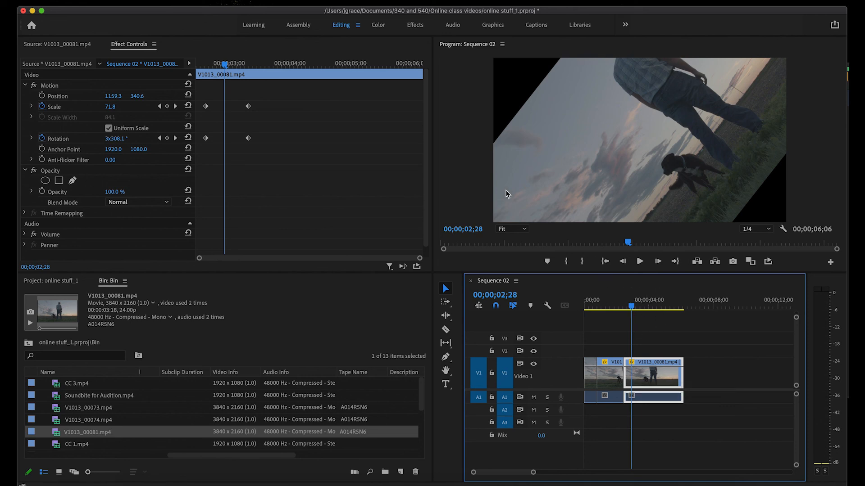
pyautogui.moveTo(631, 307); pyautogui.dragTo(641, 310)
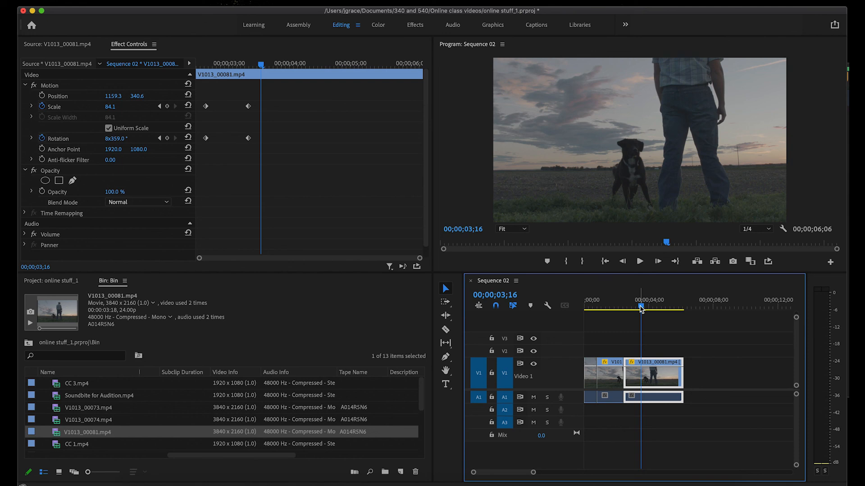
pyautogui.moveTo(641, 309)
pyautogui.mouseDown()
pyautogui.moveTo(622, 310)
pyautogui.moveTo(652, 310)
pyautogui.mouseUp()
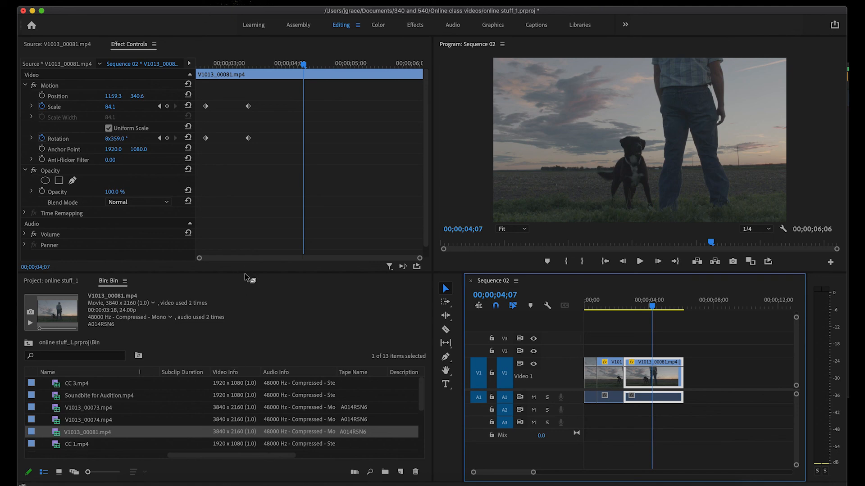
# Step: Open CC 2.mp4 in the Source Monitor, and examine the frame sizes of the clips in the enlarged bin
pyautogui.moveTo(245, 275); pyautogui.dragTo(245, 231)
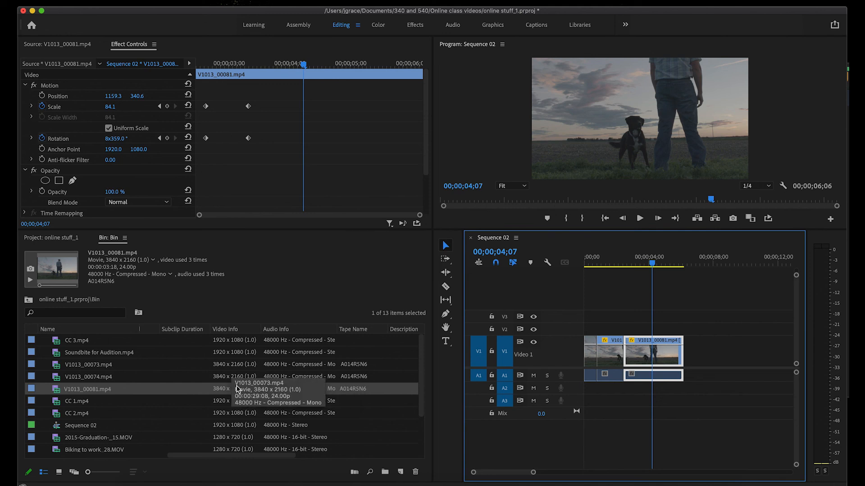
pyautogui.doubleClick(238, 414)
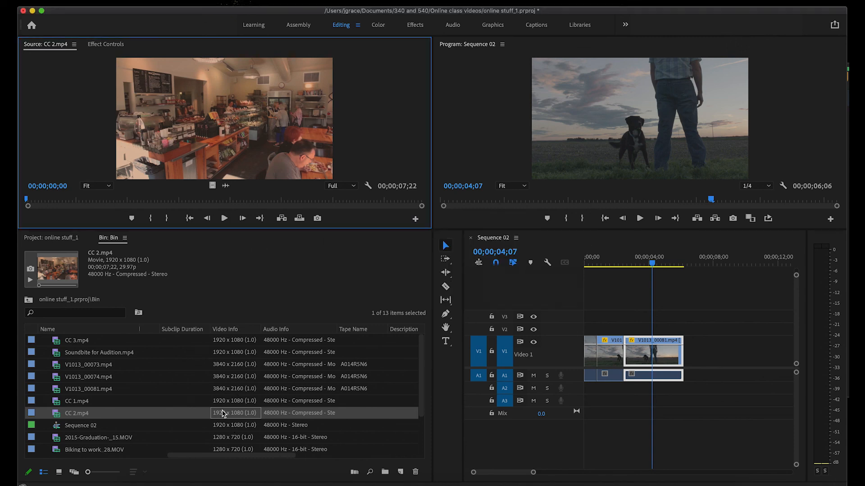
pyautogui.scroll(-2, 223, 413)
pyautogui.scroll(2, 152, 407)
pyautogui.scroll(-3, 247, 426)
pyautogui.scroll(3, 247, 426)
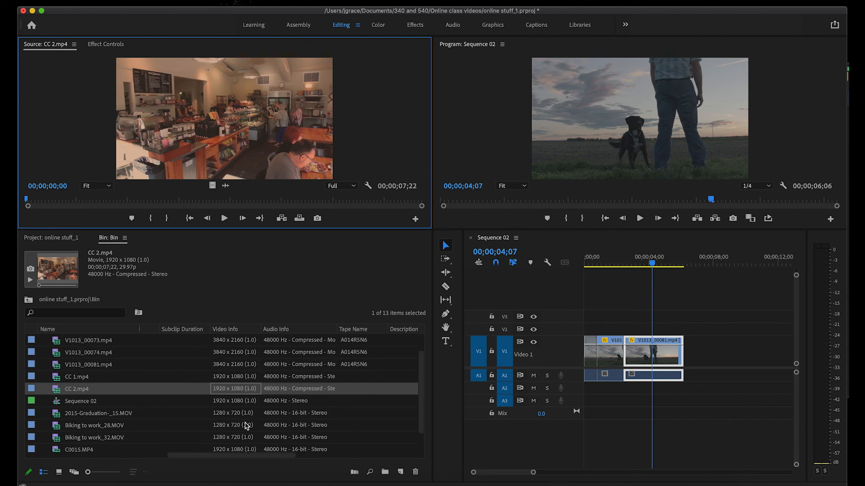